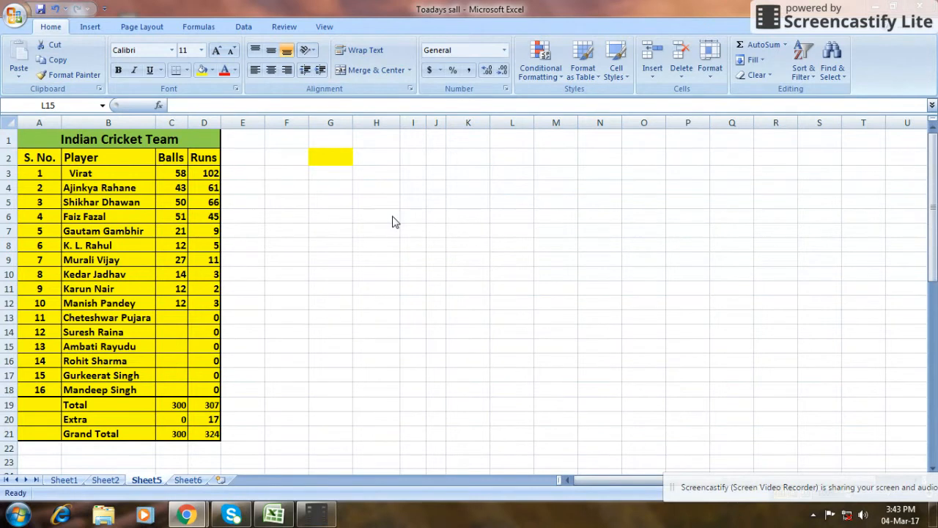
Enter the team headings Pak in cell H5 and India in cell I5.
{"action": "left_click", "coordinate": [380, 217]}
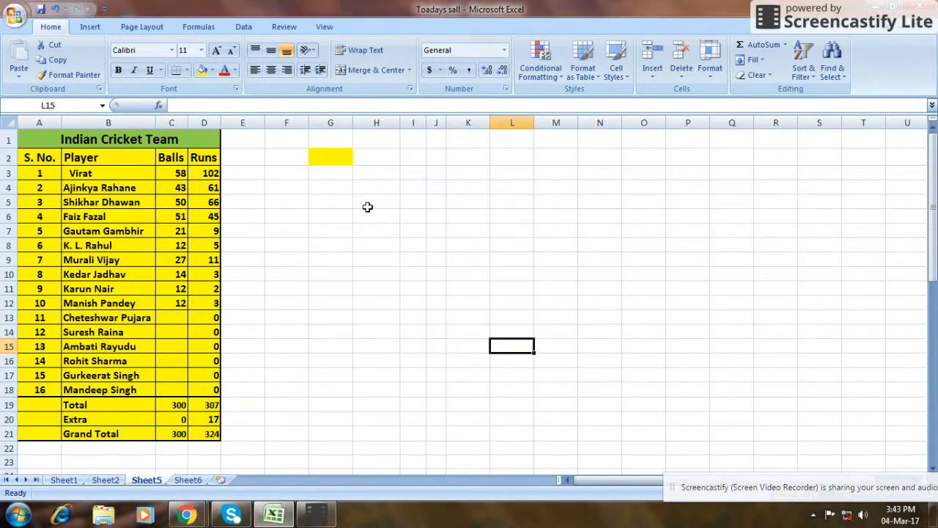
{"action": "left_click", "coordinate": [367, 204]}
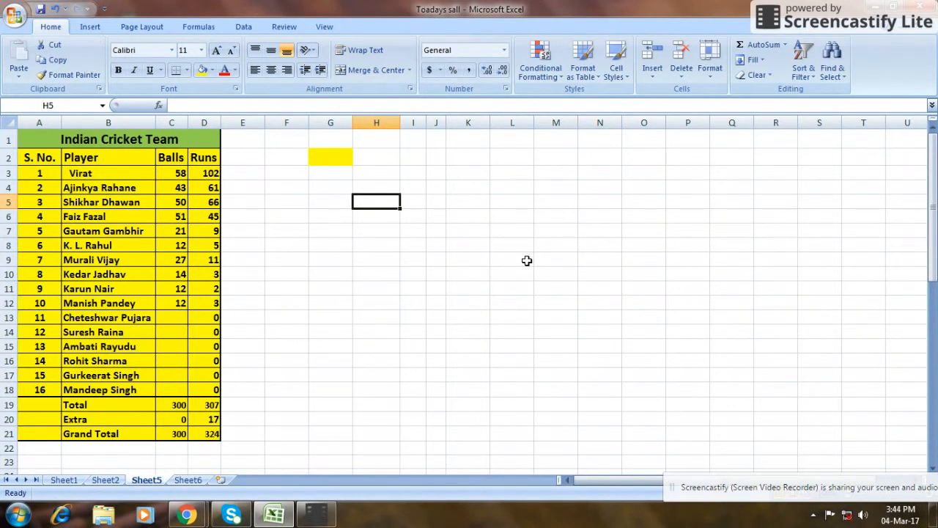
{"action": "type", "text": "Pak"}
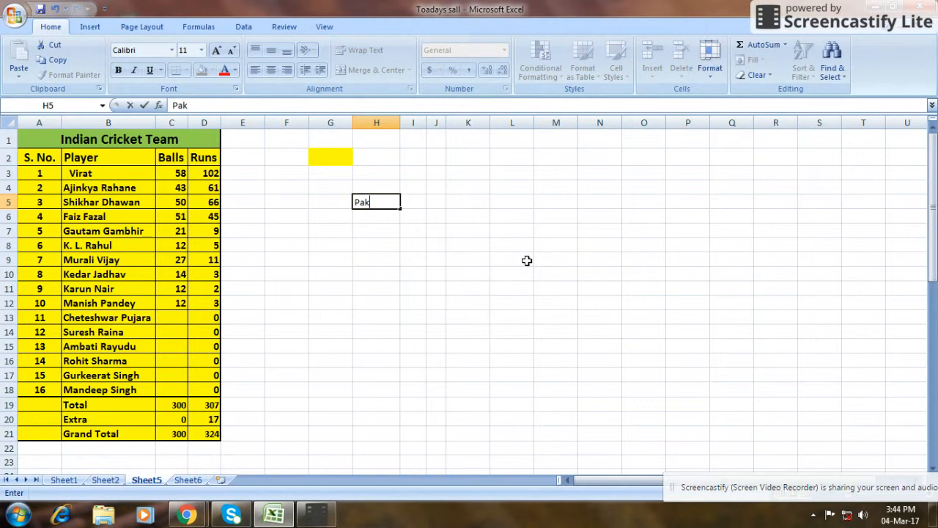
{"action": "key", "text": "Return"}
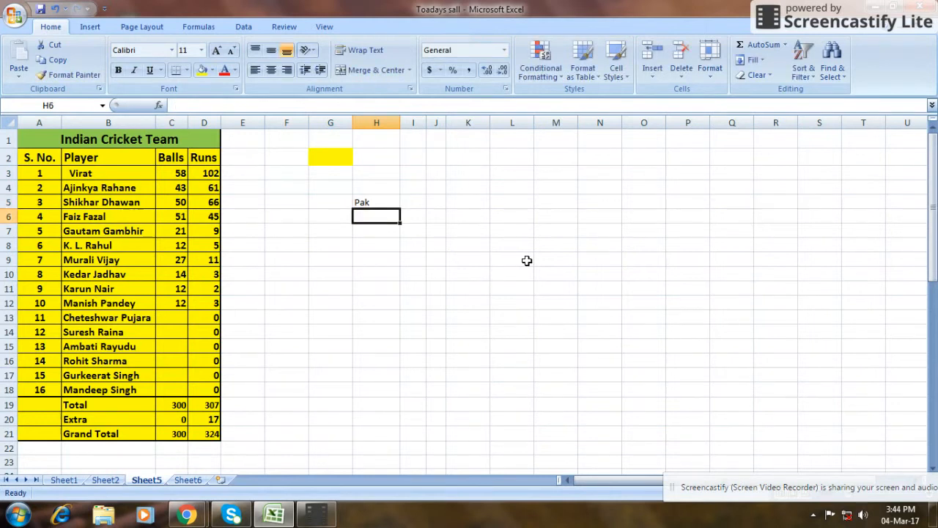
{"action": "key", "text": "Right"}
{"action": "key", "text": "Up"}
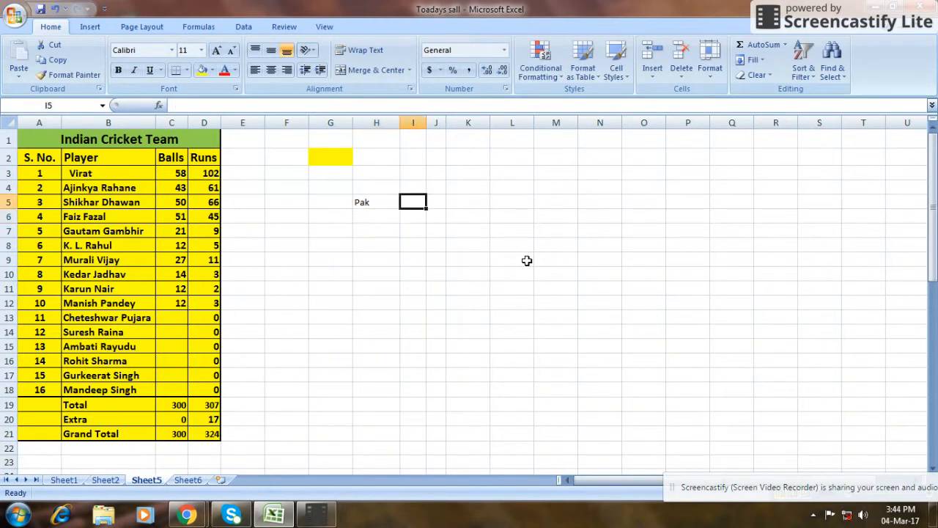
{"action": "type", "text": "India"}
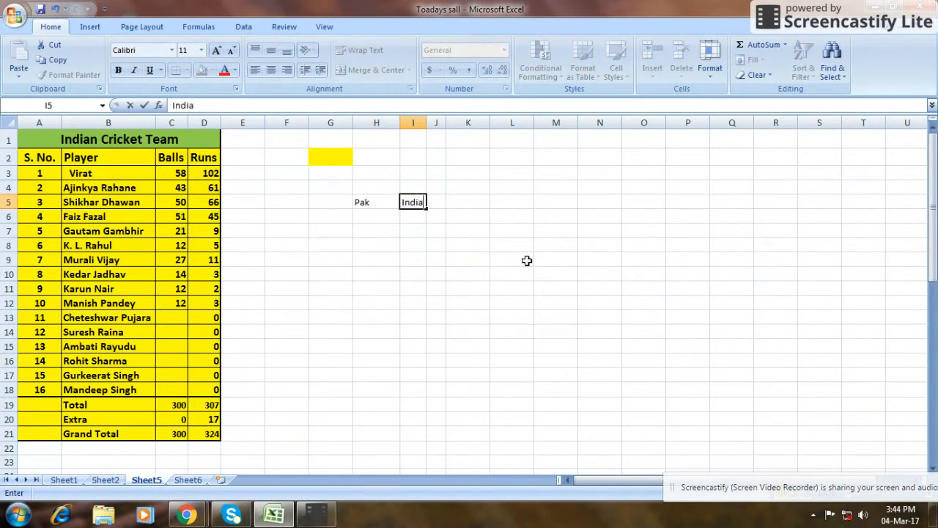
{"action": "key", "text": "Return"}
{"action": "key", "text": "Left"}
{"action": "key", "text": "Up"}
{"action": "key", "text": "Left"}
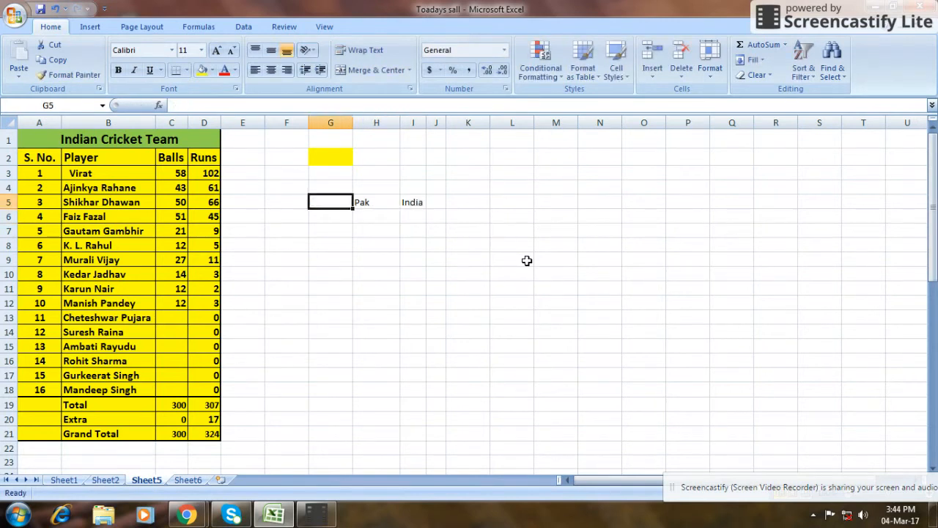
{"action": "type", "text": "Vi"}
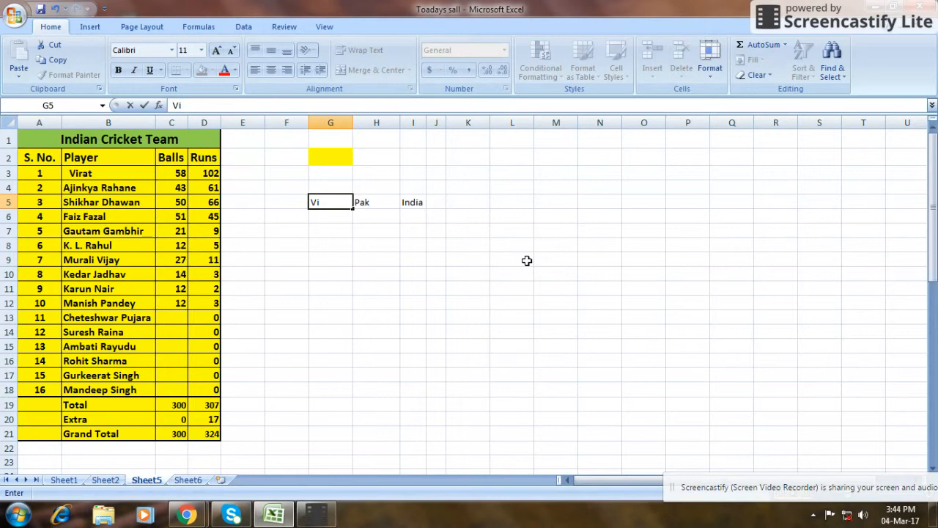
{"action": "type", "text": "cket Fall"}
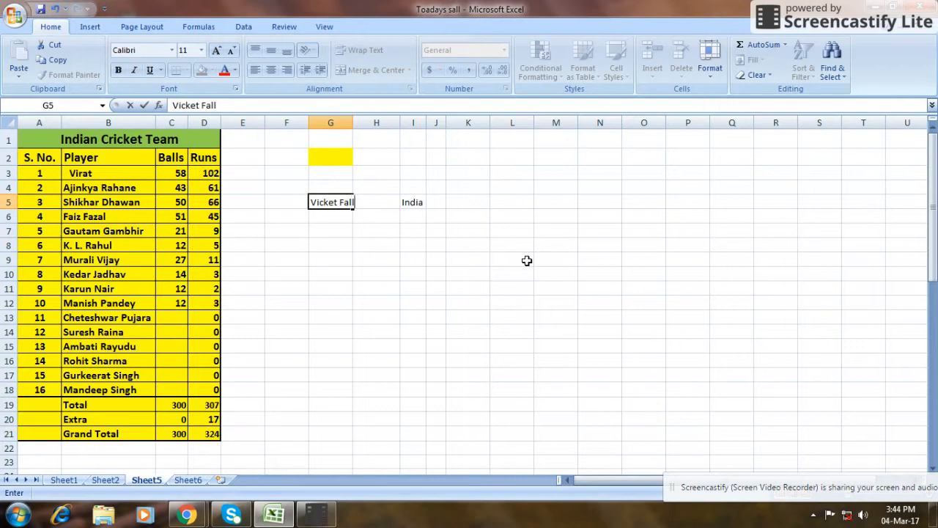
{"action": "key", "text": "Left"}
{"action": "key", "text": "Left"}
{"action": "key", "text": "Right"}
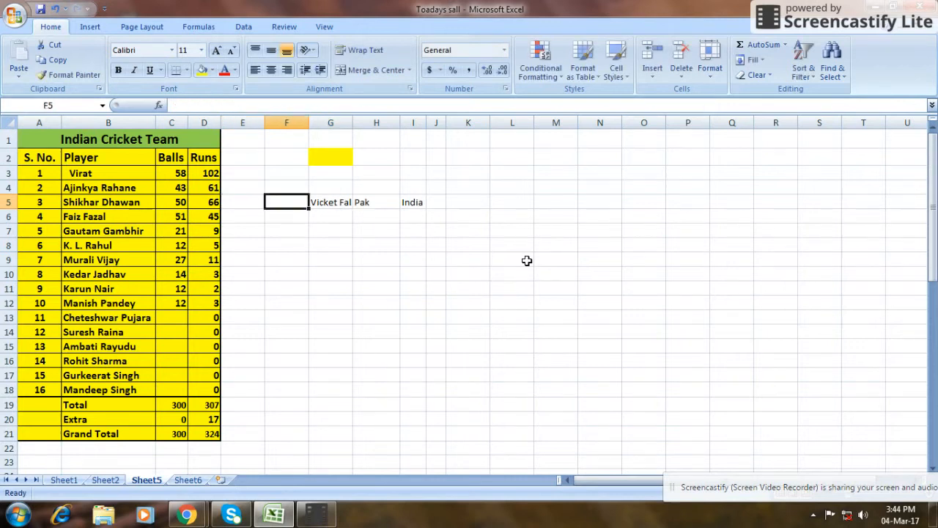
Enter the heading Wicket Fall in cell G5 and widen column G to fit it.
{"action": "key", "text": "Right"}
{"action": "type", "text": "Wi"}
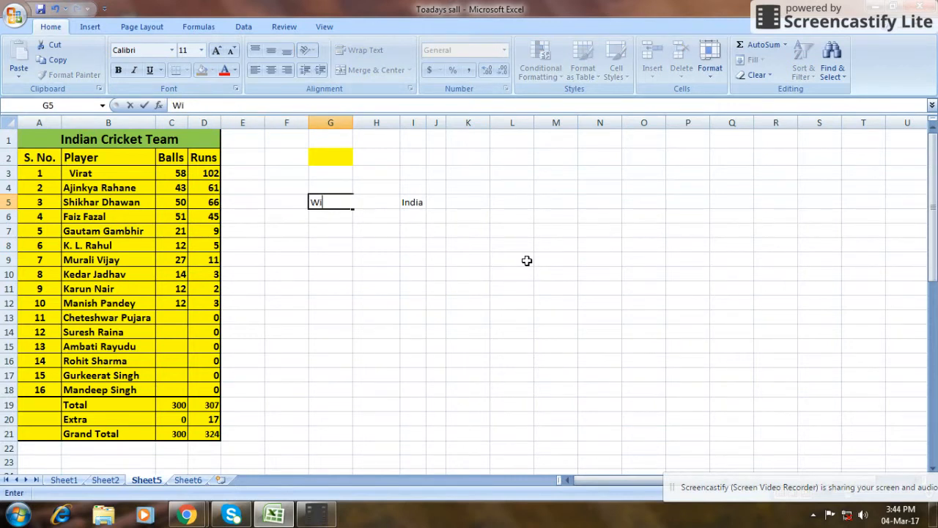
{"action": "type", "text": "cket Fall"}
{"action": "key", "text": "Return"}
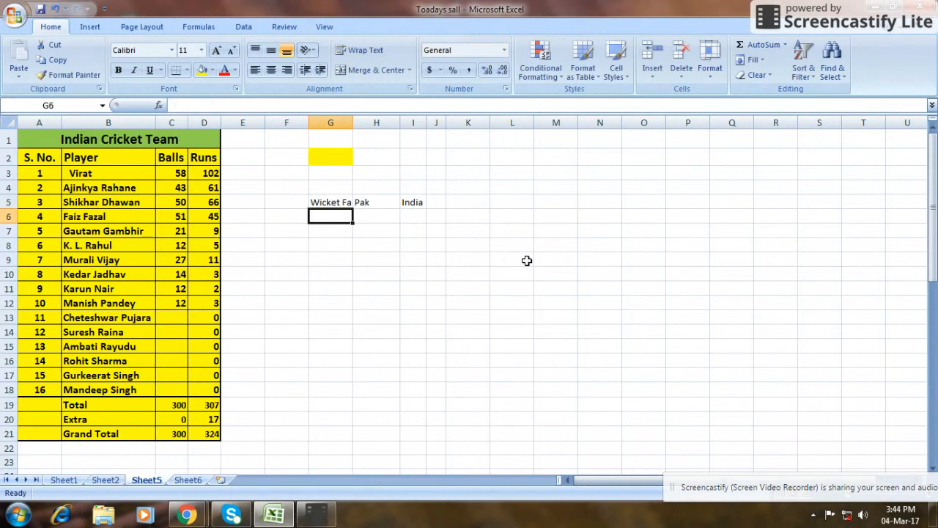
{"action": "left_click_drag", "start_coordinate": [353, 124], "coordinate": [359, 123]}
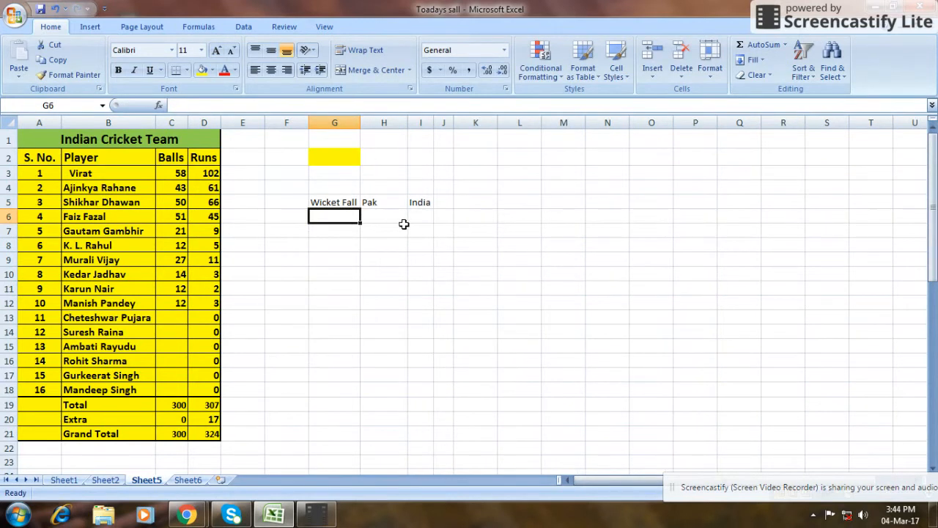
Number the wickets from 1 to 10 under the Wicket Fall heading, in cells G6 to G15.
{"action": "type", "text": "1"}
{"action": "key", "text": "Return"}
{"action": "type", "text": "2"}
{"action": "key", "text": "Return"}
{"action": "type", "text": "3"}
{"action": "key", "text": "Return"}
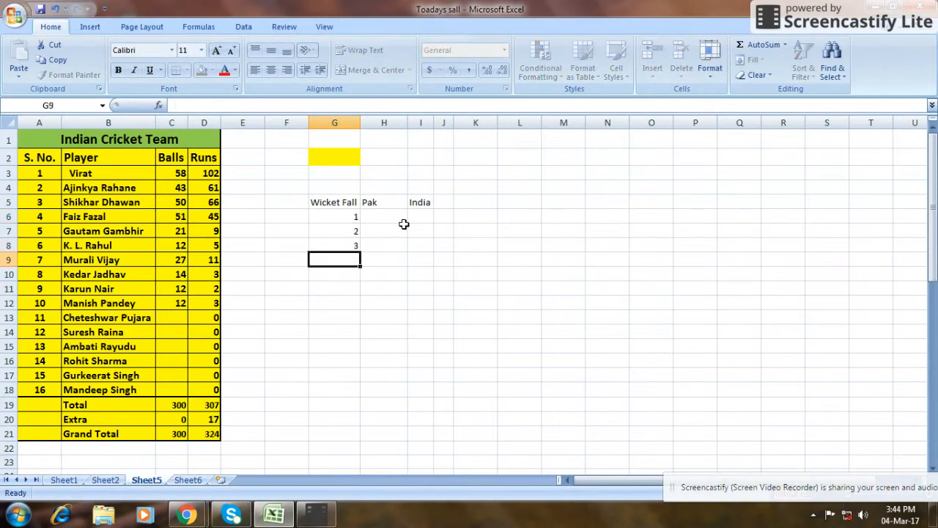
{"action": "type", "text": "4 5 6 7 8 "}
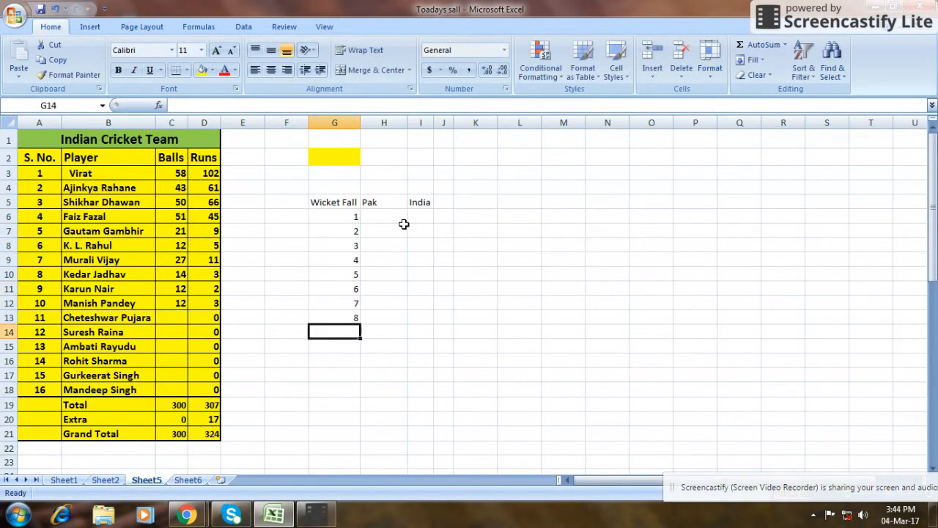
{"action": "type", "text": "9"}
{"action": "key", "text": "Return"}
{"action": "type", "text": "10"}
{"action": "key", "text": "Tab"}
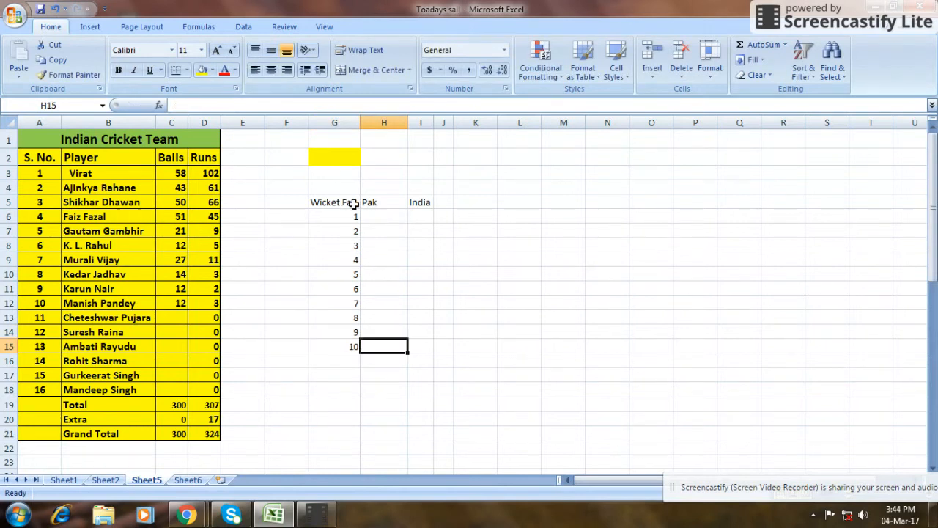
Insert a blank 2-D line chart from an empty cell and place it beside the wicket table, starting around column K, row 4.
{"action": "left_click", "coordinate": [528, 202]}
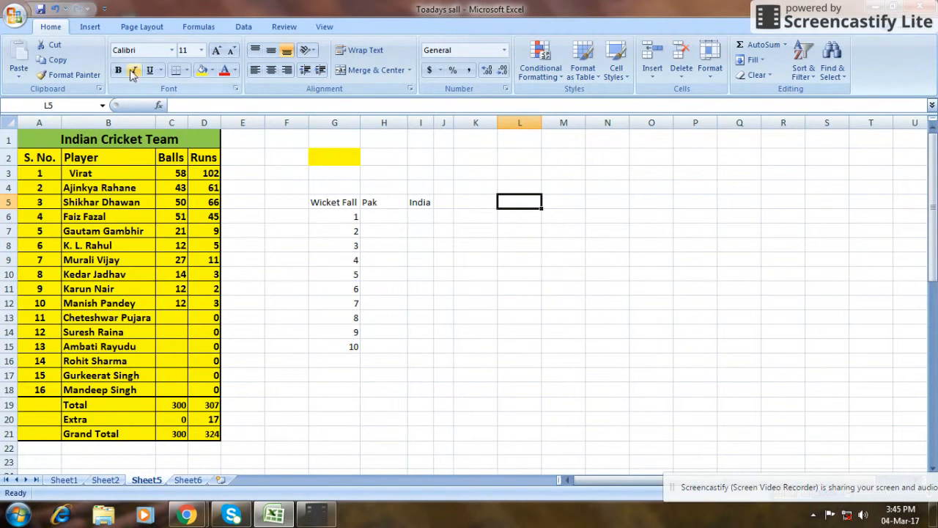
{"action": "left_click", "coordinate": [91, 29]}
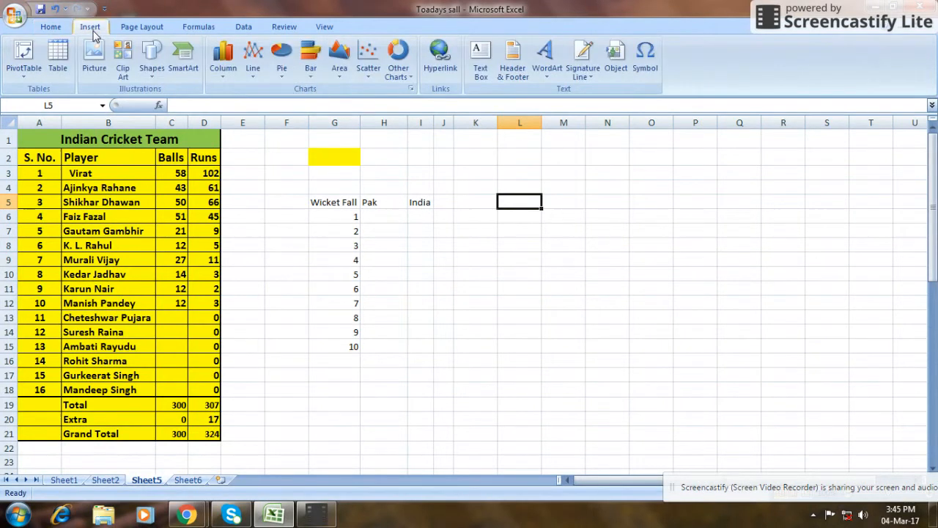
{"action": "left_click", "coordinate": [253, 70]}
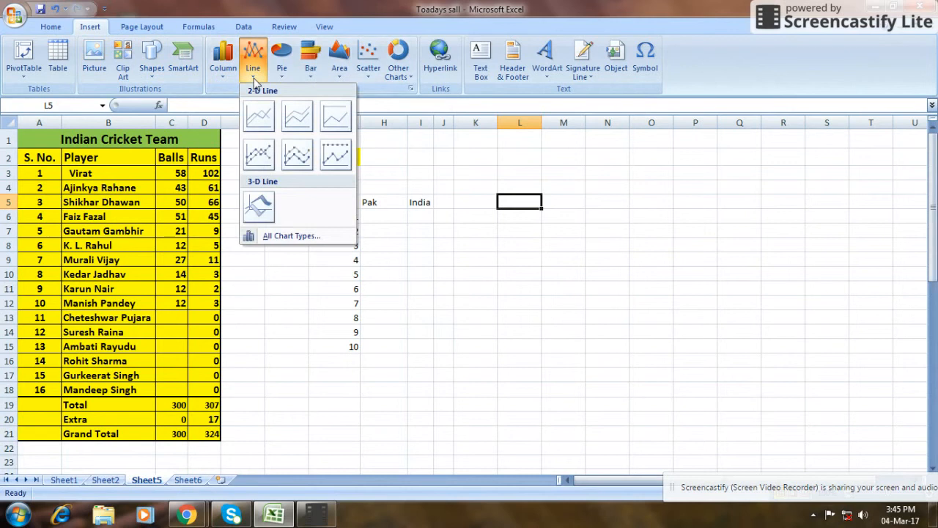
{"action": "left_click", "coordinate": [261, 118]}
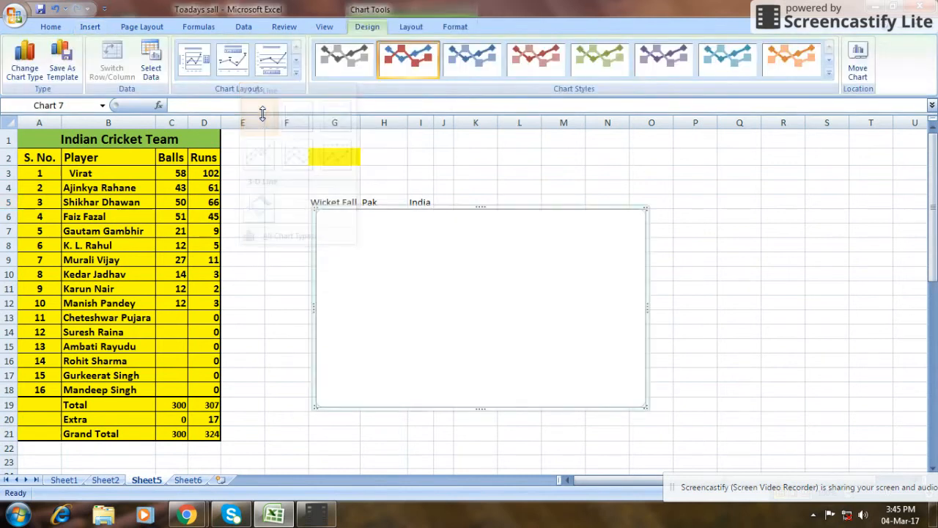
{"action": "left_click_drag", "start_coordinate": [393, 207], "coordinate": [546, 188]}
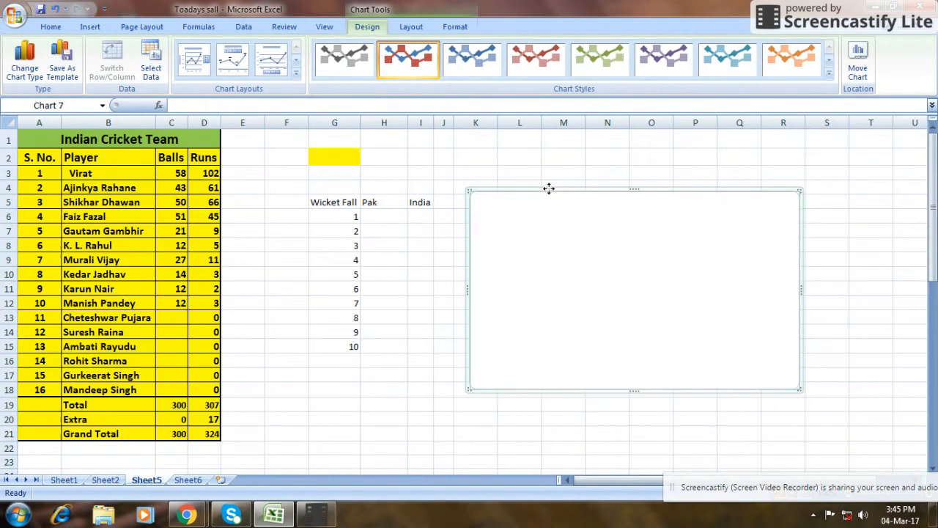
Set the line chart's data range to G5:H15 on Sheet5, covering the Wicket Fall and Pak columns.
{"action": "right_click", "coordinate": [549, 257]}
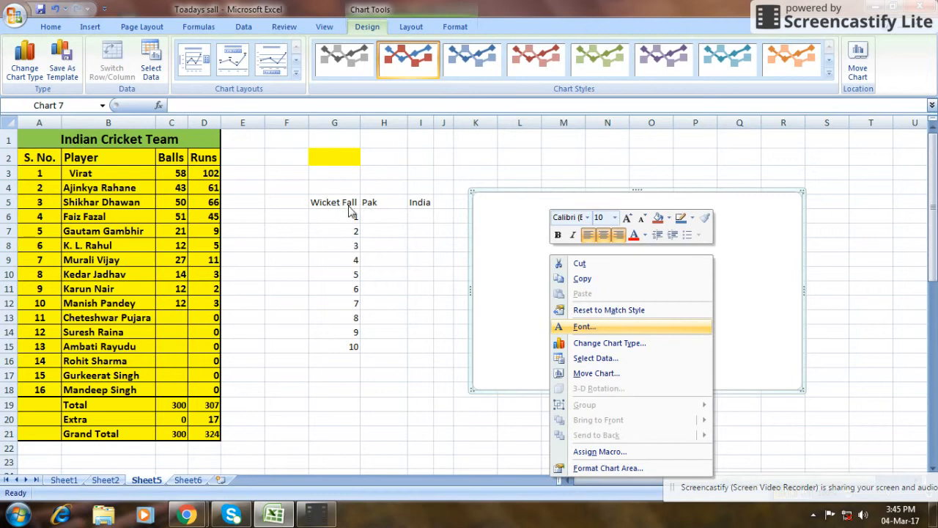
{"action": "left_click", "coordinate": [605, 358]}
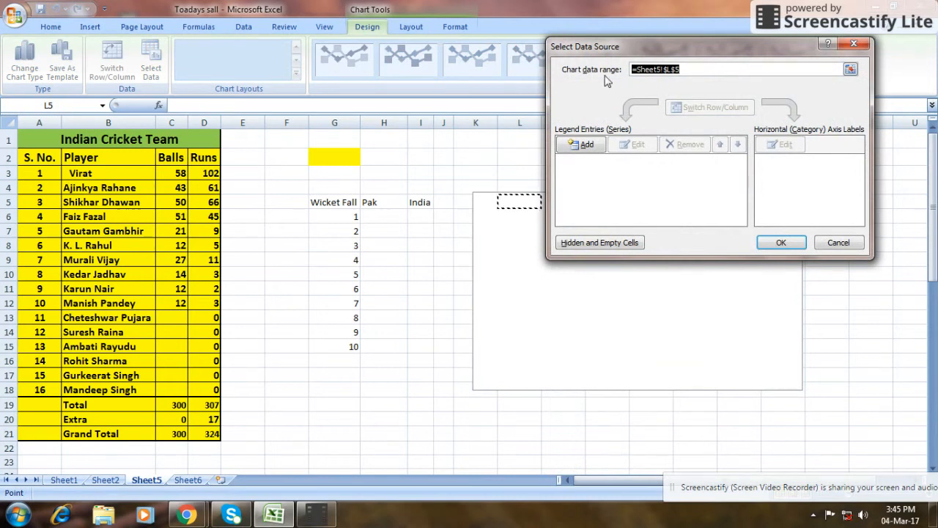
{"action": "left_click", "coordinate": [853, 70]}
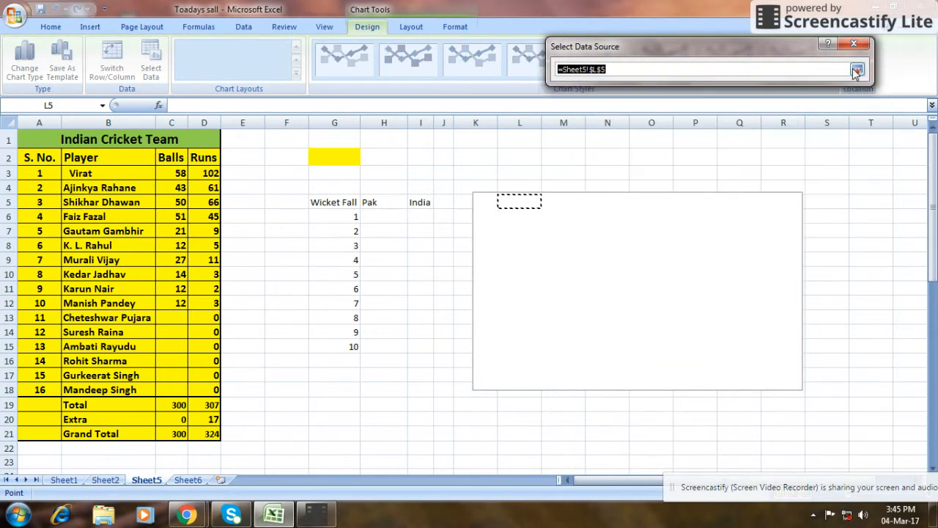
{"action": "left_click", "coordinate": [341, 204]}
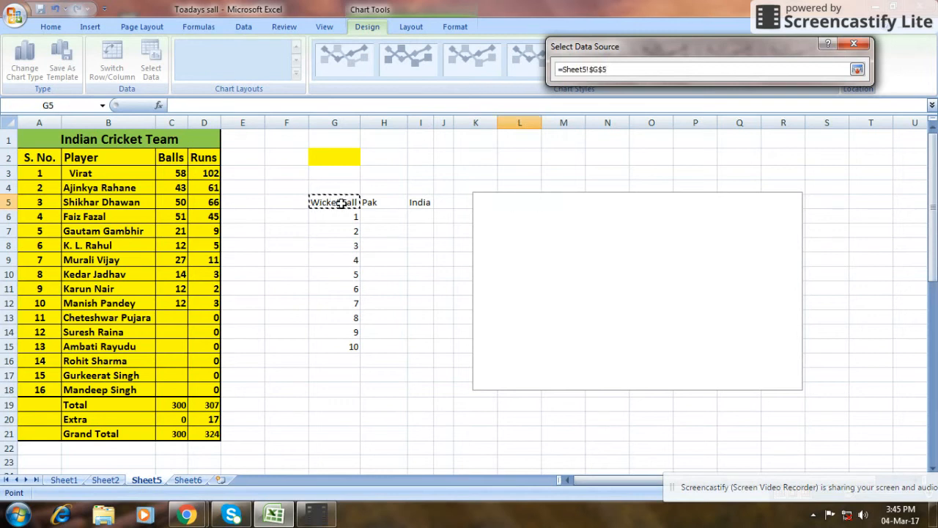
{"action": "key", "text": "shift+Right"}
{"action": "key", "text": "shift+Down"}
{"action": "key", "text": "shift+Down"}
{"action": "key", "text": "shift+Down"}
{"action": "key", "text": "shift+Down"}
{"action": "key", "text": "shift+Down"}
{"action": "key", "text": "shift+Down"}
{"action": "key", "text": "shift+Down"}
{"action": "key", "text": "shift+Down"}
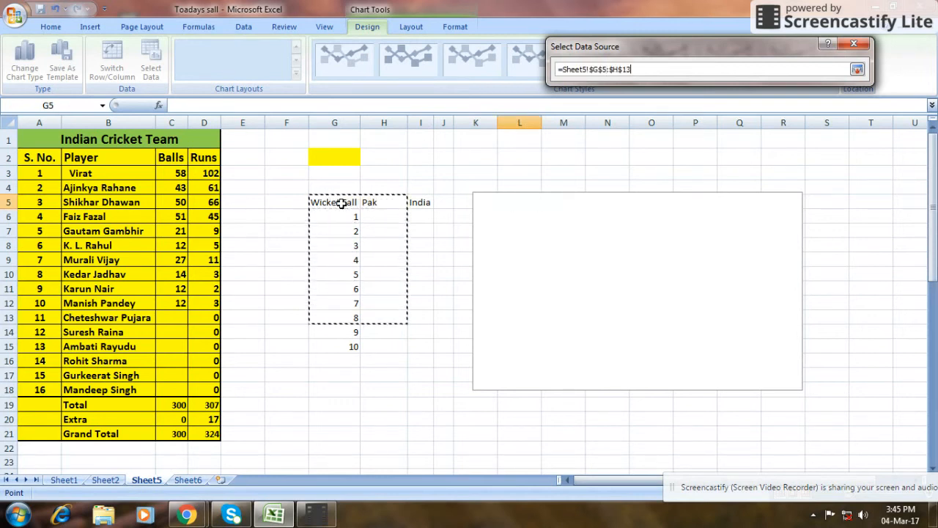
{"action": "key", "text": "shift+Down"}
{"action": "key", "text": "shift+Down"}
{"action": "key", "text": "Return"}
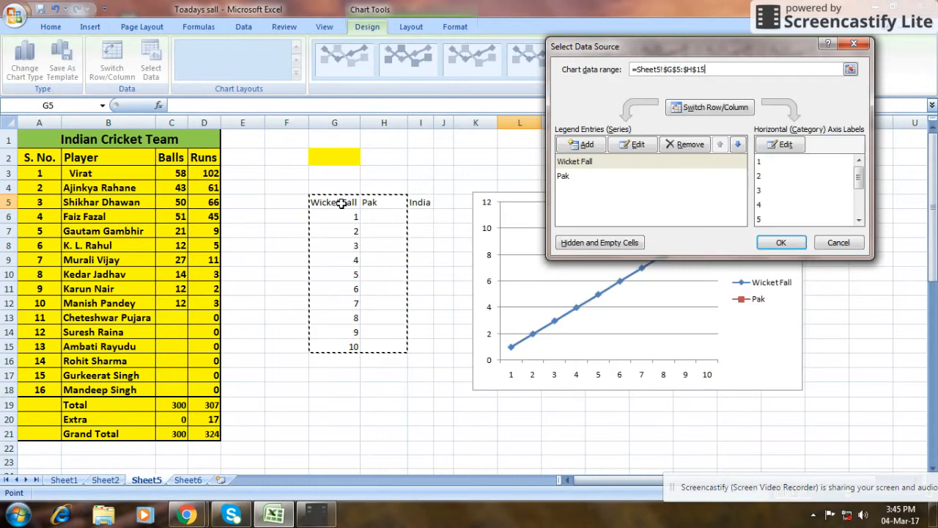
{"action": "left_click", "coordinate": [784, 243]}
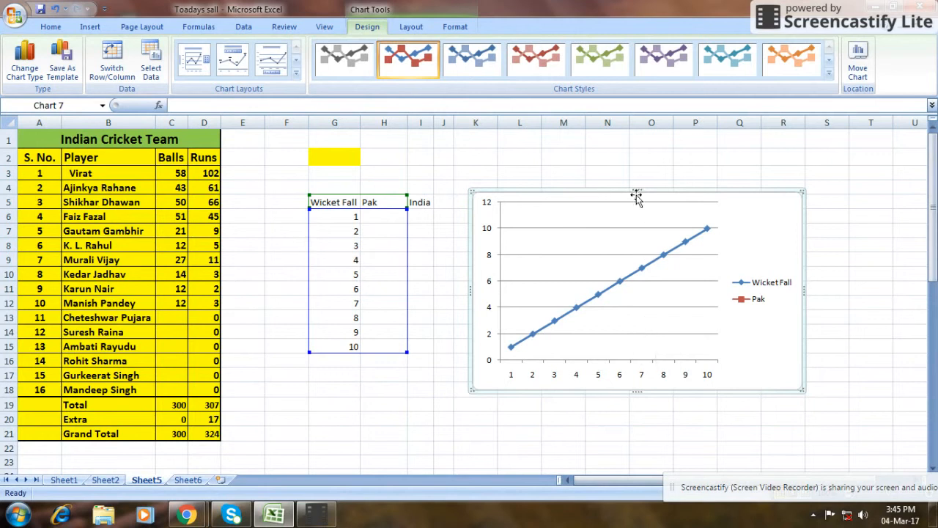
Enter the Pak scores 35, 80, 110, 125, 170, 190, 240, 265, 266 and 271 in cells H6 to H15.
{"action": "left_click", "coordinate": [393, 216]}
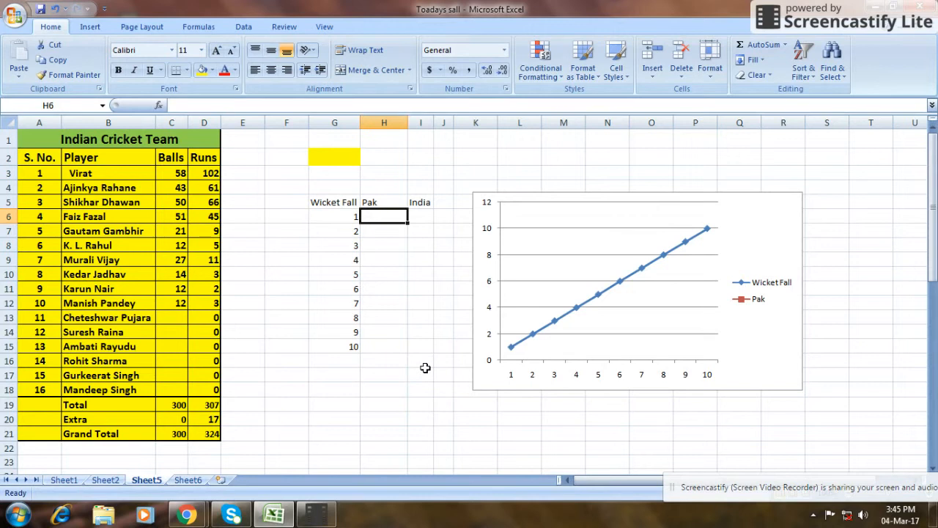
{"action": "type", "text": "35"}
{"action": "key", "text": "Return"}
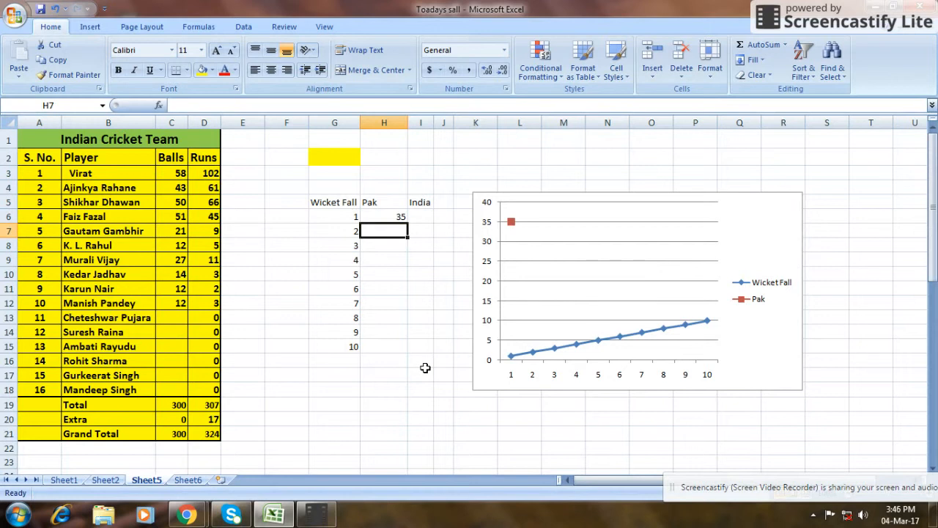
{"action": "type", "text": "80"}
{"action": "key", "text": "Return"}
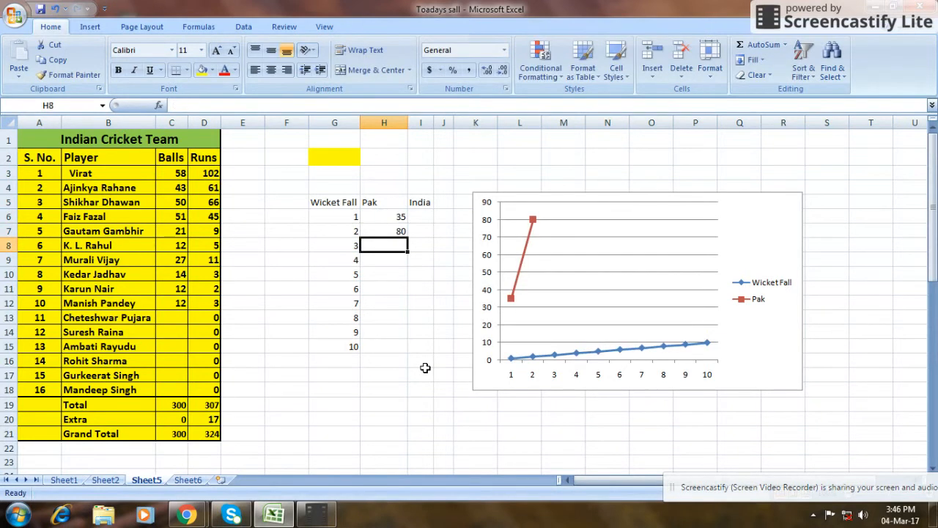
{"action": "type", "text": "110"}
{"action": "key", "text": "Return"}
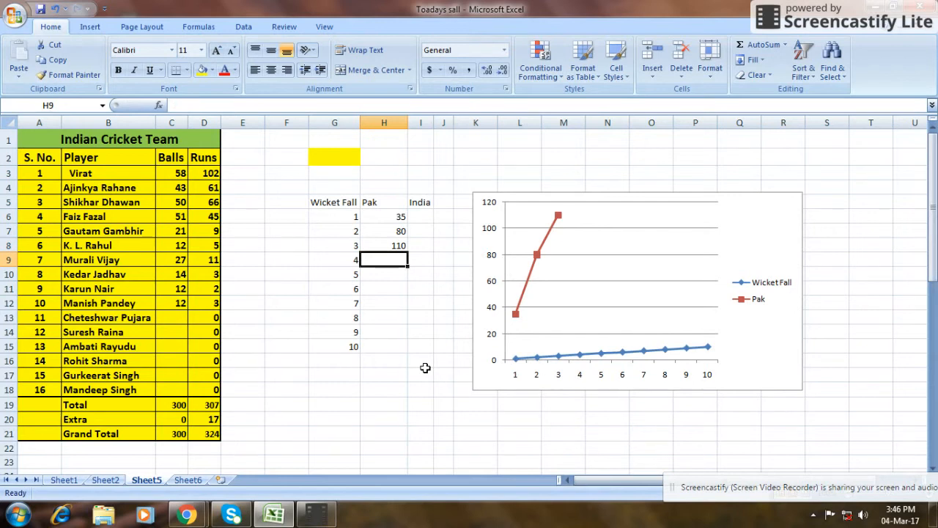
{"action": "type", "text": "125"}
{"action": "key", "text": "Return"}
{"action": "type", "text": "170"}
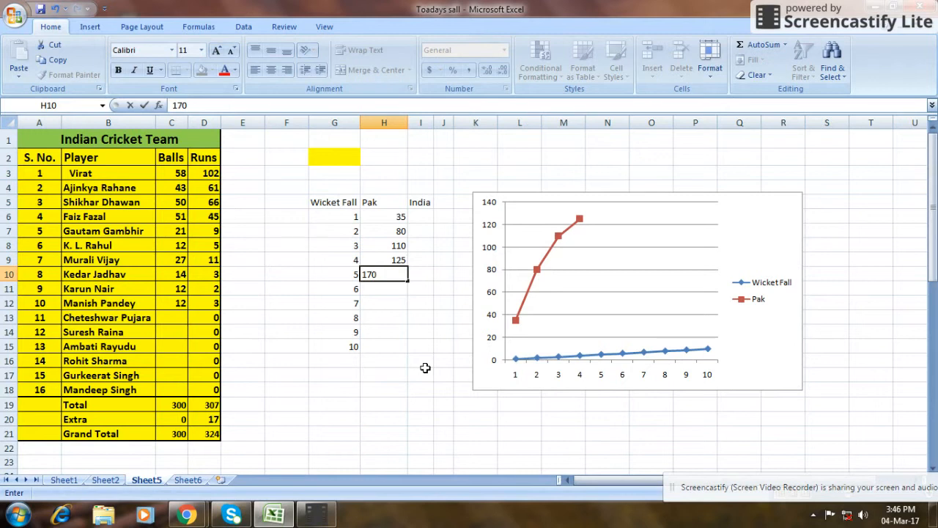
{"action": "key", "text": "Return"}
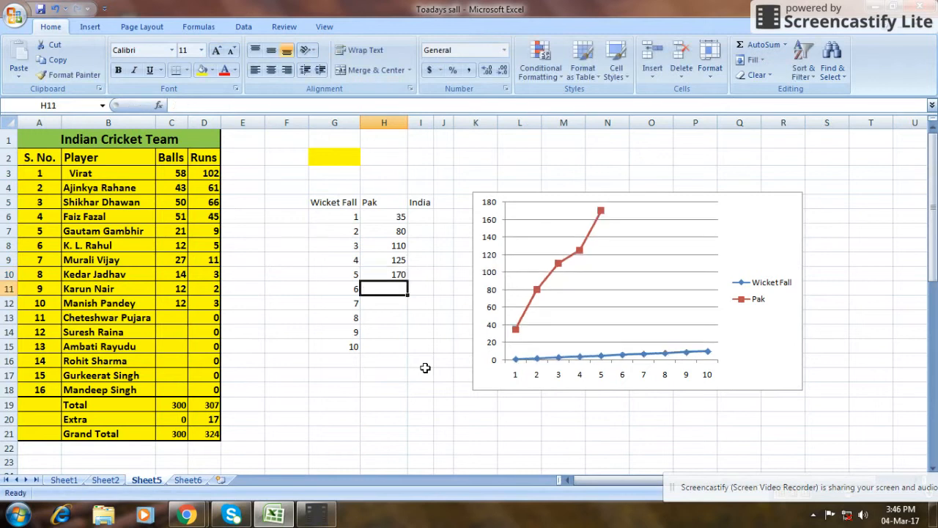
{"action": "type", "text": "190"}
{"action": "key", "text": "Return"}
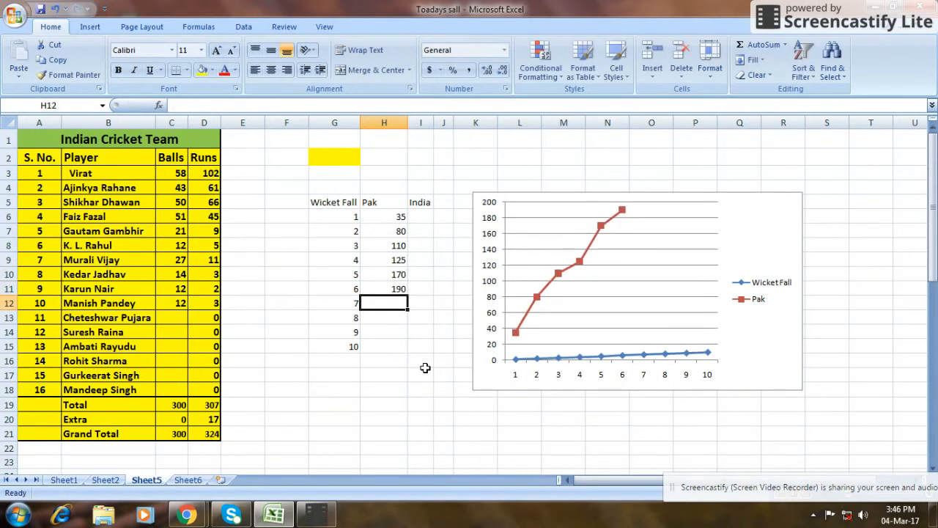
{"action": "type", "text": "240"}
{"action": "key", "text": "Return"}
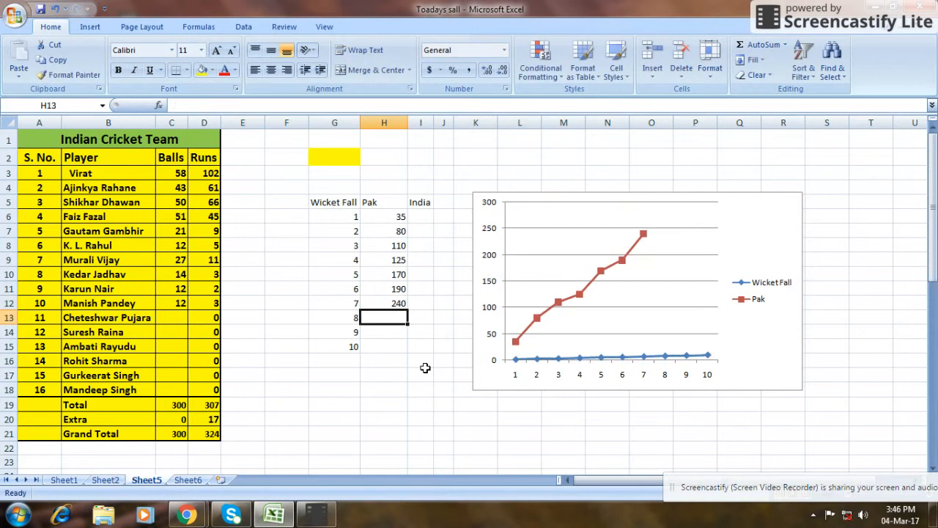
{"action": "type", "text": "265"}
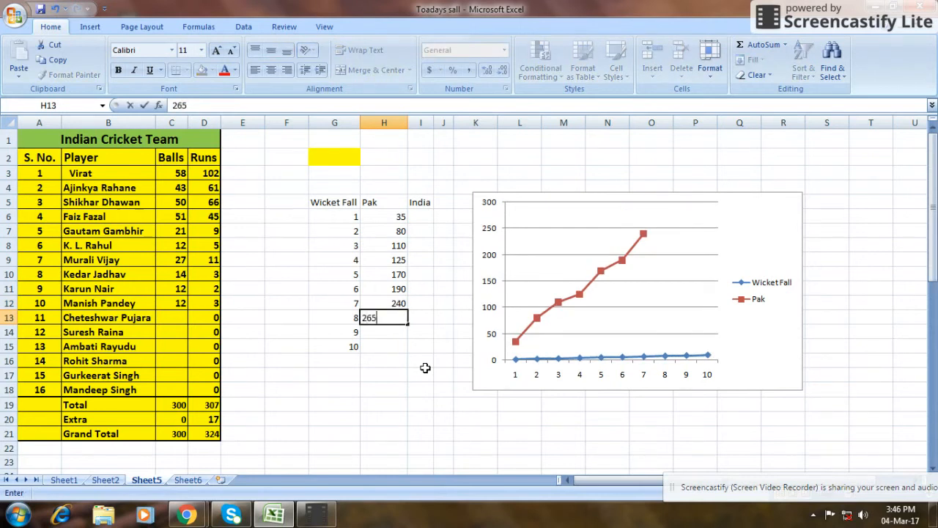
{"action": "key", "text": "Return"}
{"action": "type", "text": "266"}
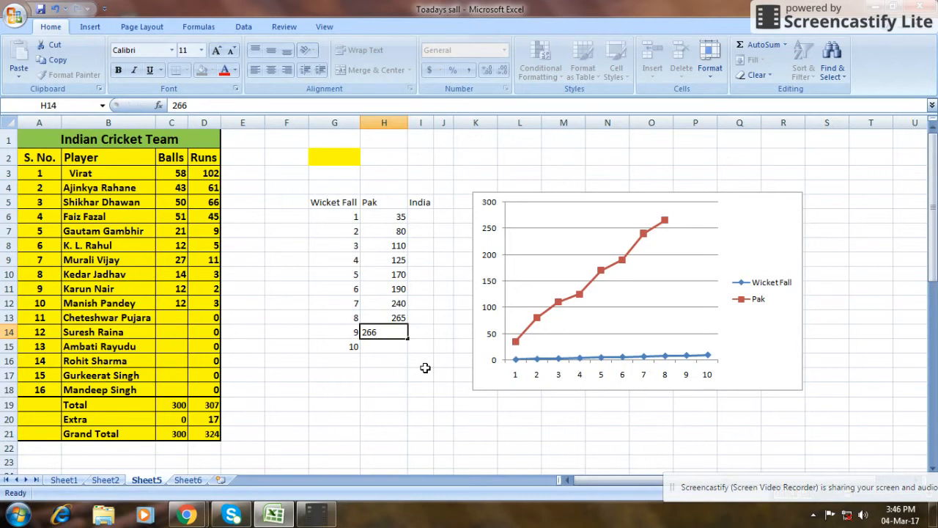
{"action": "key", "text": "Return"}
{"action": "type", "text": "271"}
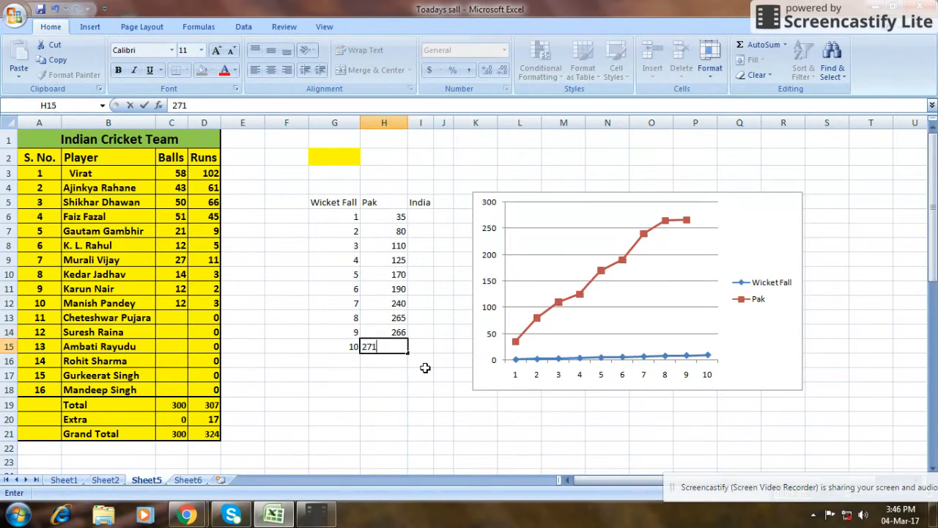
{"action": "key", "text": "Return"}
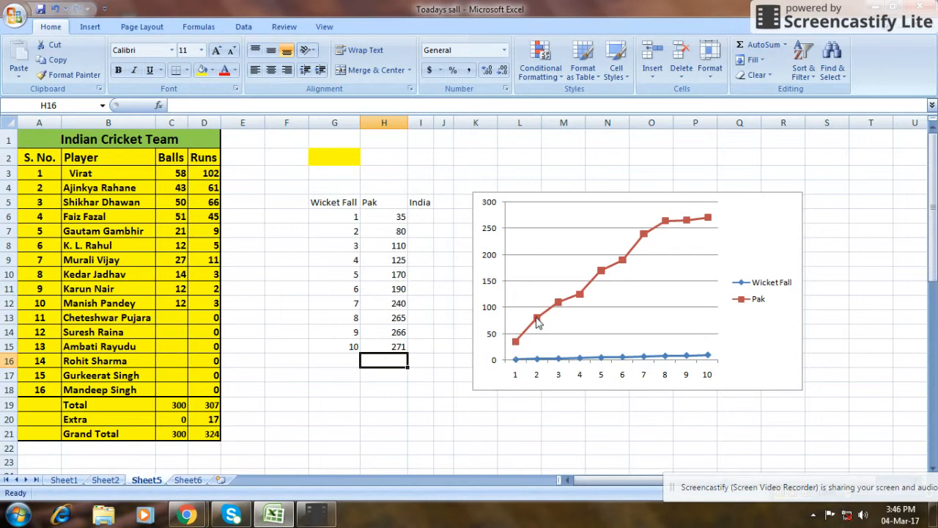
Change the Pak series markers in the line chart to the built-in circle type at size 4.
{"action": "right_click", "coordinate": [538, 323]}
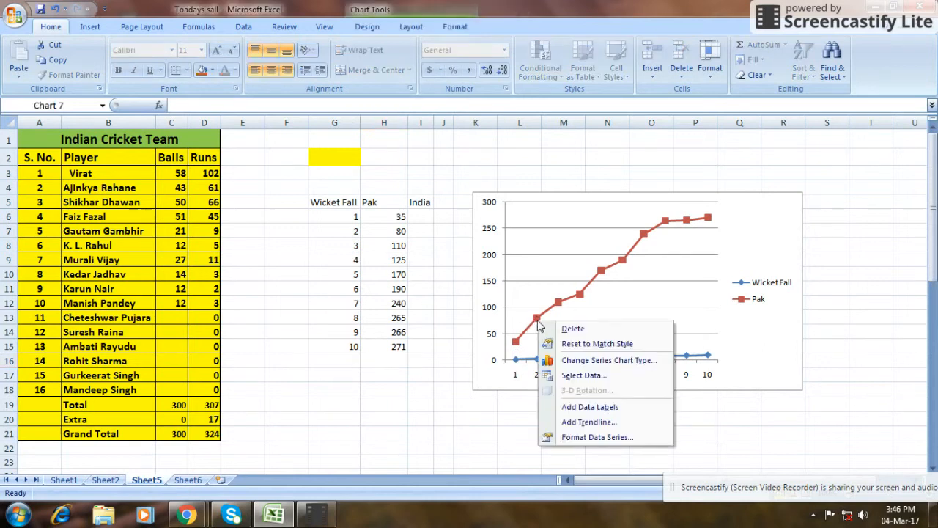
{"action": "left_click", "coordinate": [538, 321]}
{"action": "right_click", "coordinate": [539, 322]}
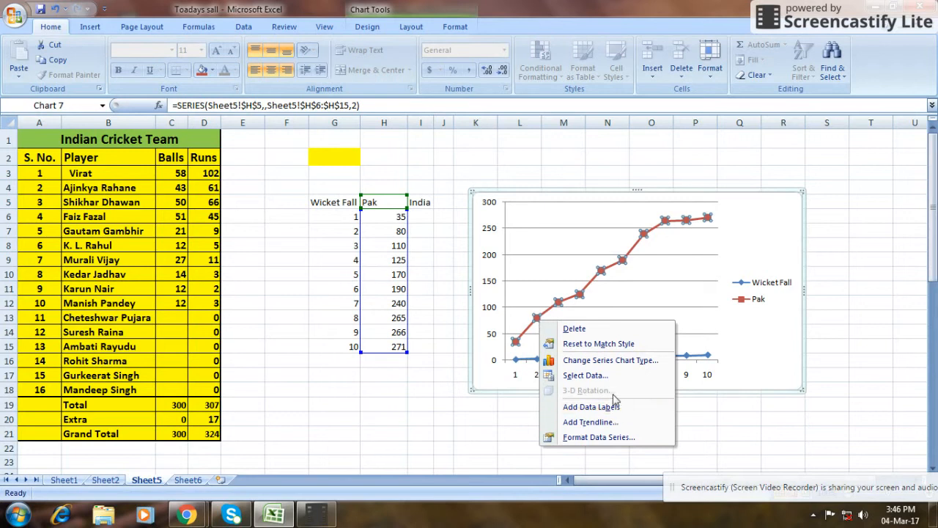
{"action": "left_click", "coordinate": [593, 438]}
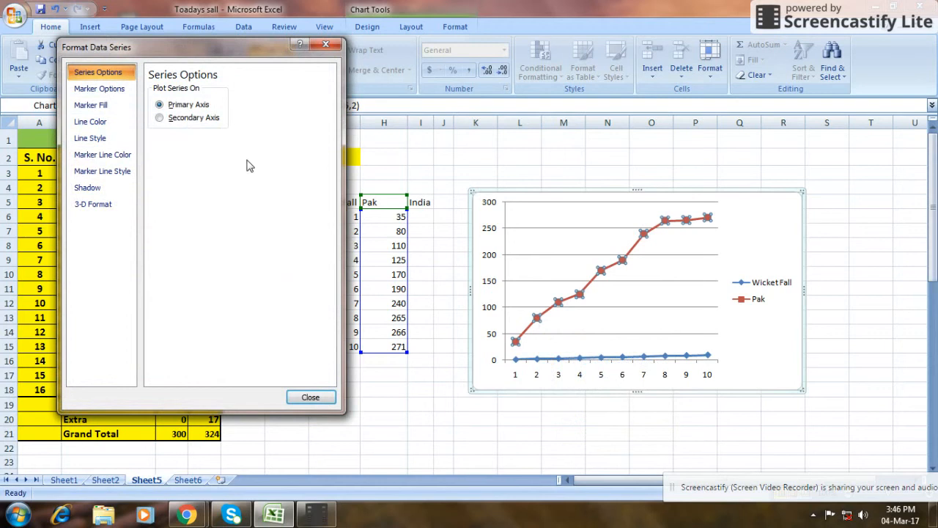
{"action": "left_click", "coordinate": [99, 89]}
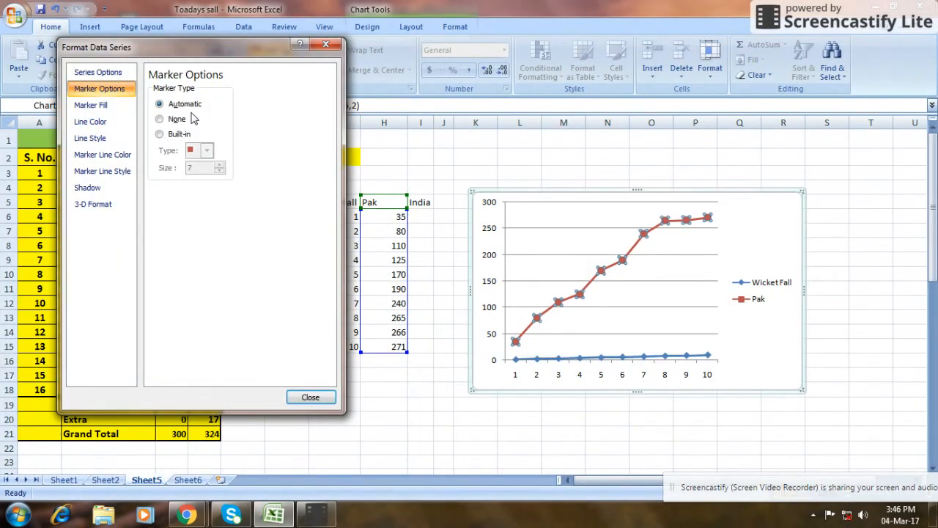
{"action": "left_click", "coordinate": [160, 135]}
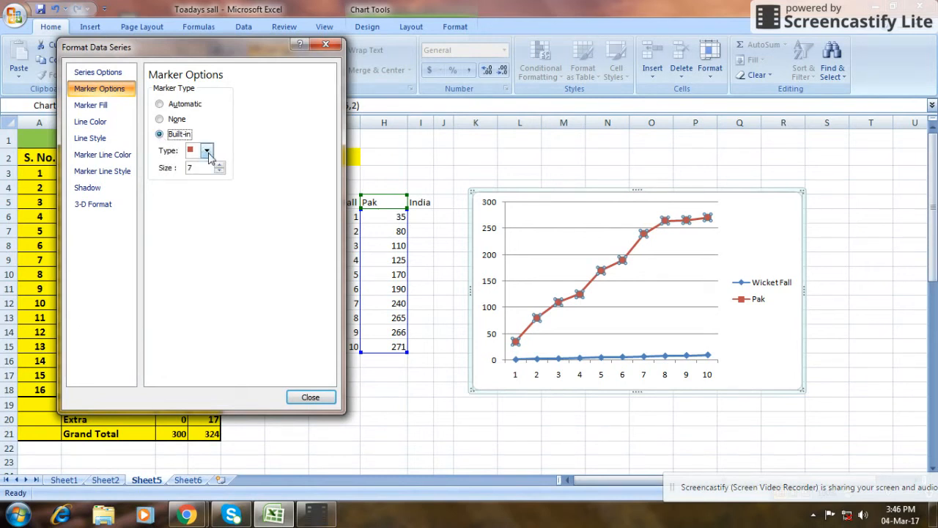
{"action": "left_click", "coordinate": [207, 152]}
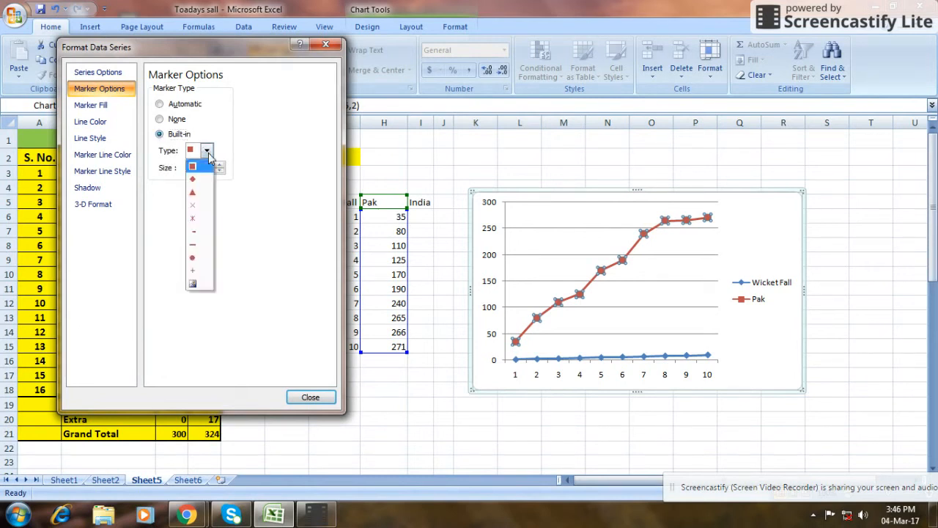
{"action": "left_click", "coordinate": [198, 259]}
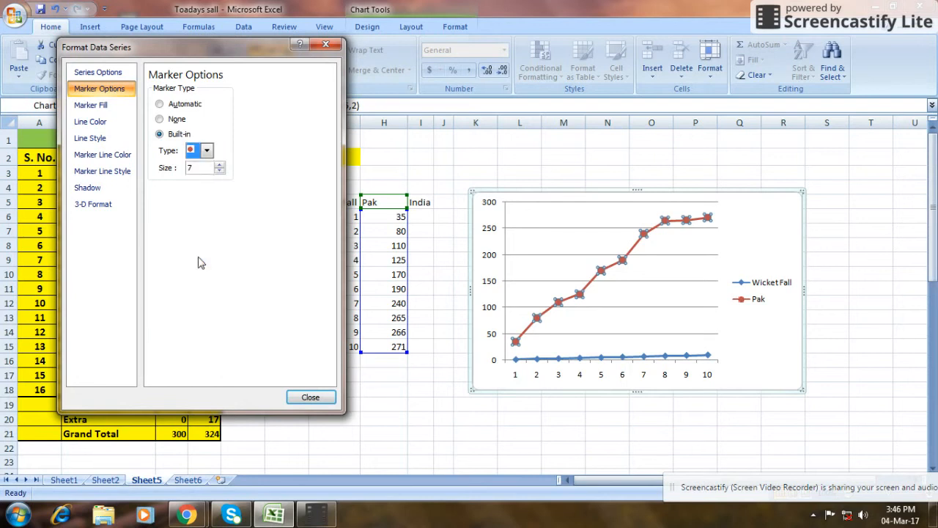
{"action": "left_click", "coordinate": [219, 171]}
{"action": "left_click", "coordinate": [219, 171]}
{"action": "left_click", "coordinate": [220, 171]}
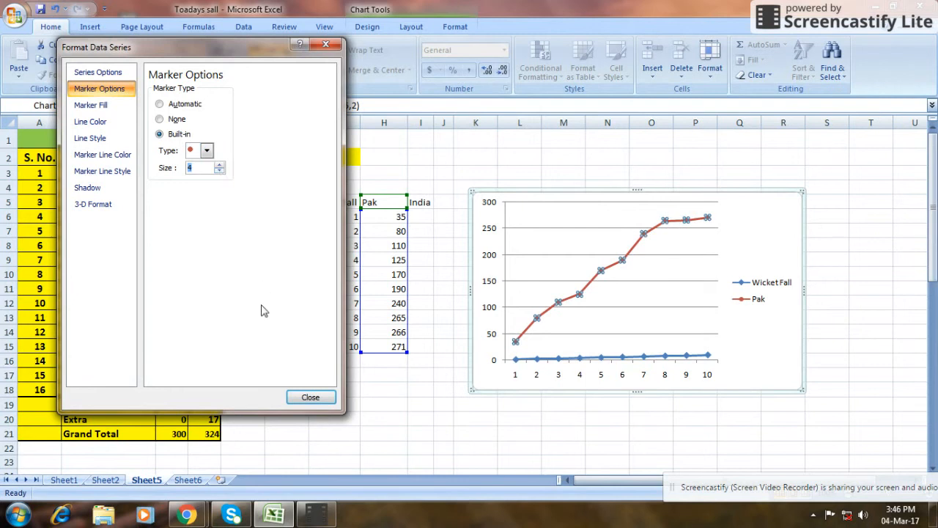
Give the Pak series markers a solid green fill and finish formatting the series.
{"action": "left_click", "coordinate": [96, 109]}
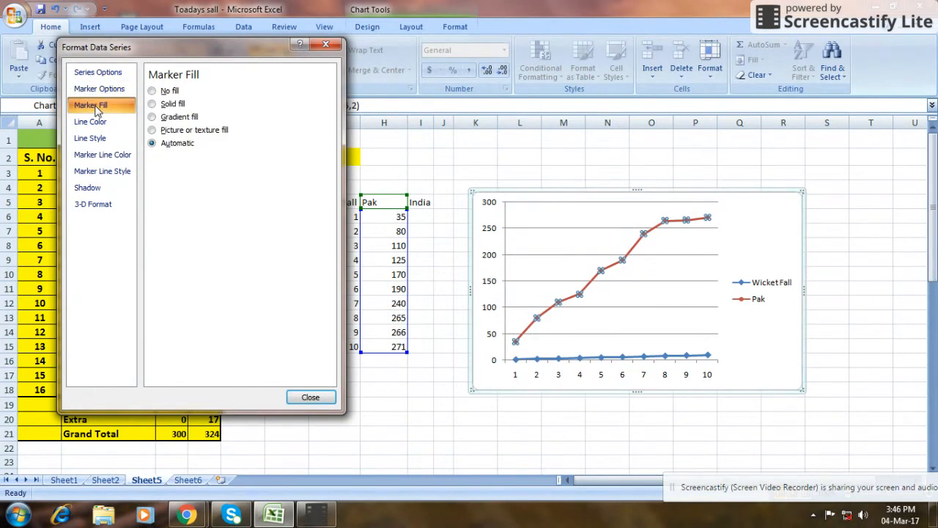
{"action": "left_click", "coordinate": [154, 104]}
{"action": "left_click", "coordinate": [208, 162]}
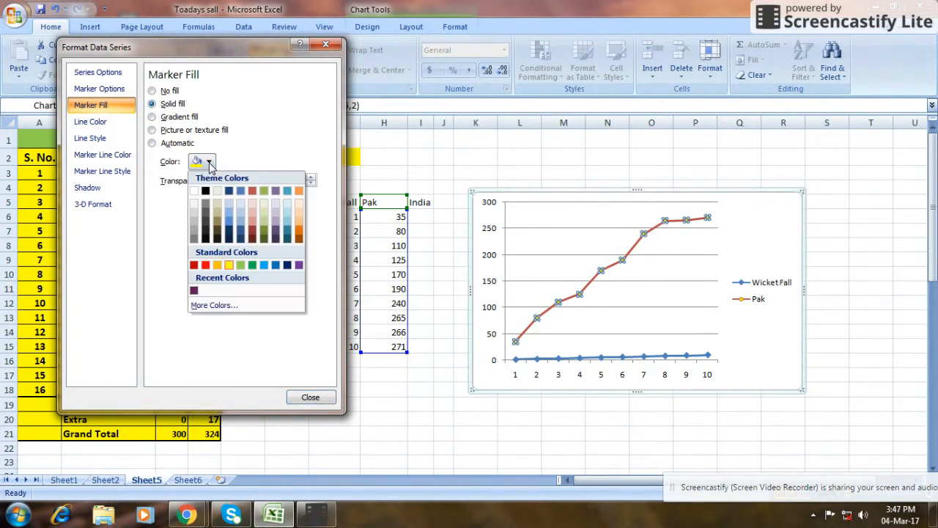
{"action": "left_click", "coordinate": [252, 265]}
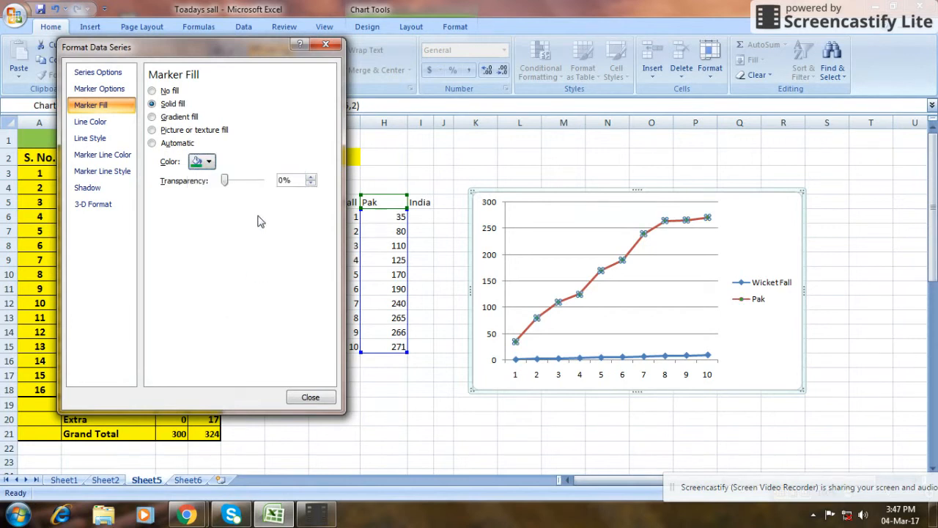
{"action": "left_click", "coordinate": [315, 397]}
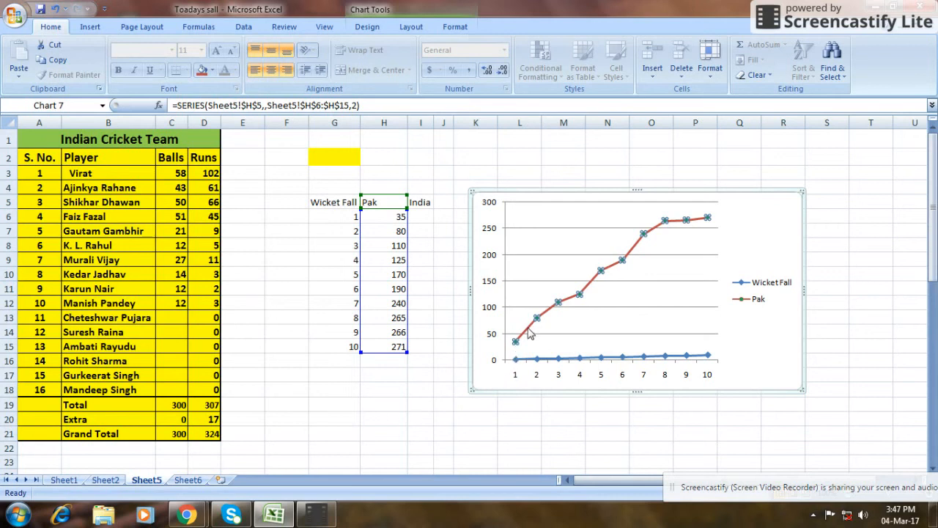
Color the line segment leading to the second Pak data point solid green.
{"action": "left_click", "coordinate": [535, 320]}
{"action": "right_click", "coordinate": [530, 332]}
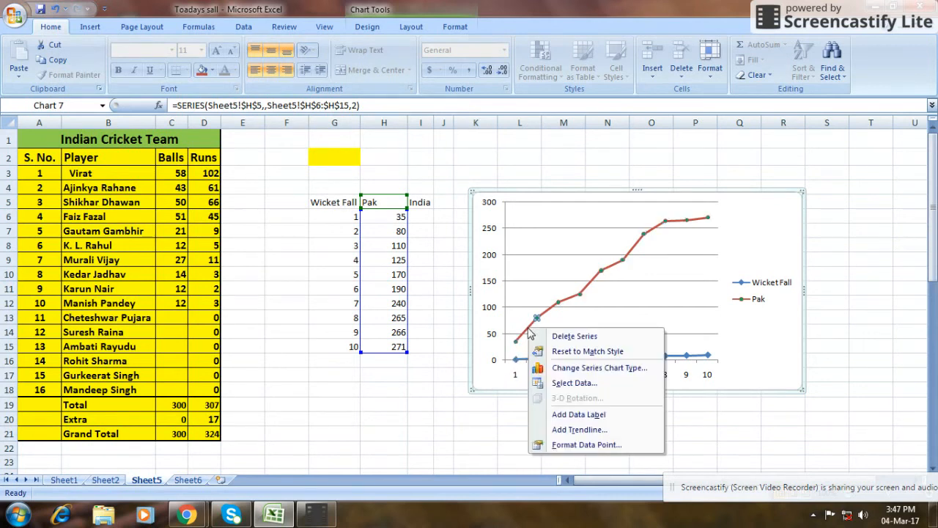
{"action": "left_click", "coordinate": [589, 445]}
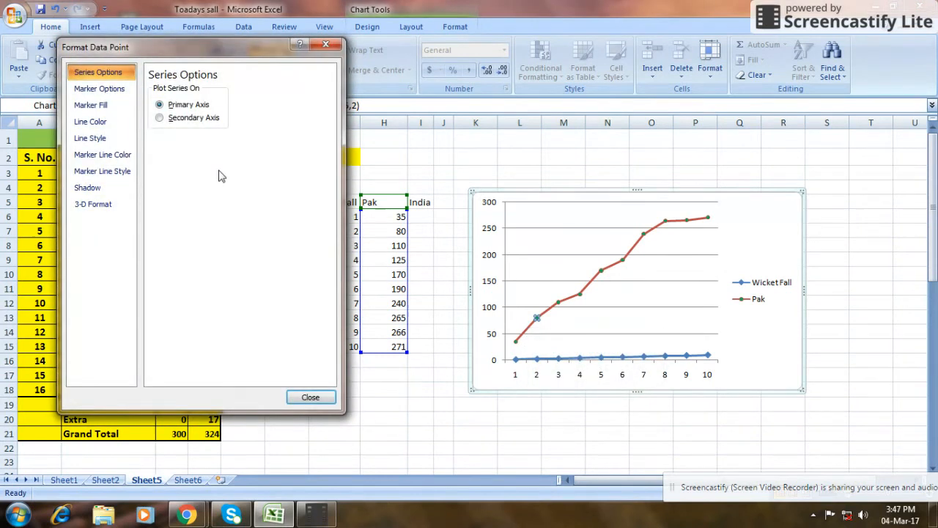
{"action": "left_click", "coordinate": [99, 123]}
{"action": "left_click", "coordinate": [152, 103]}
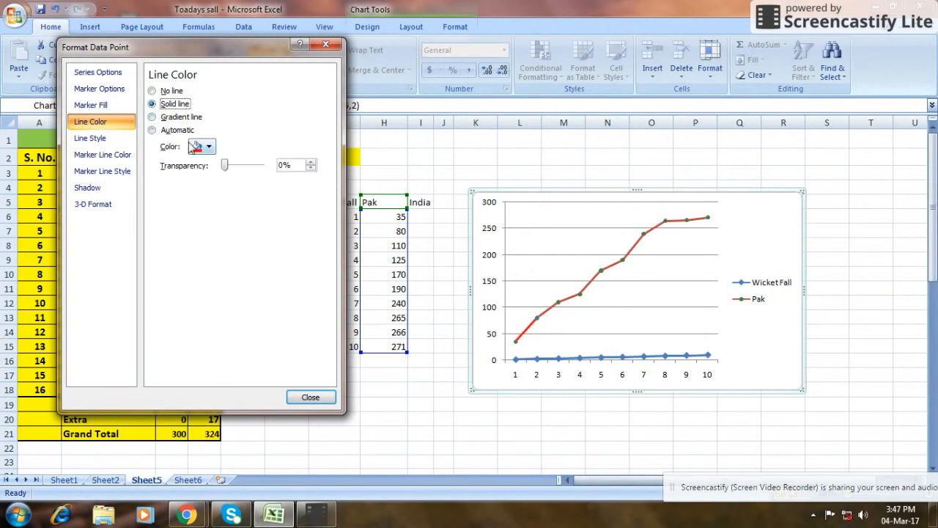
{"action": "left_click", "coordinate": [209, 148]}
{"action": "left_click", "coordinate": [244, 249]}
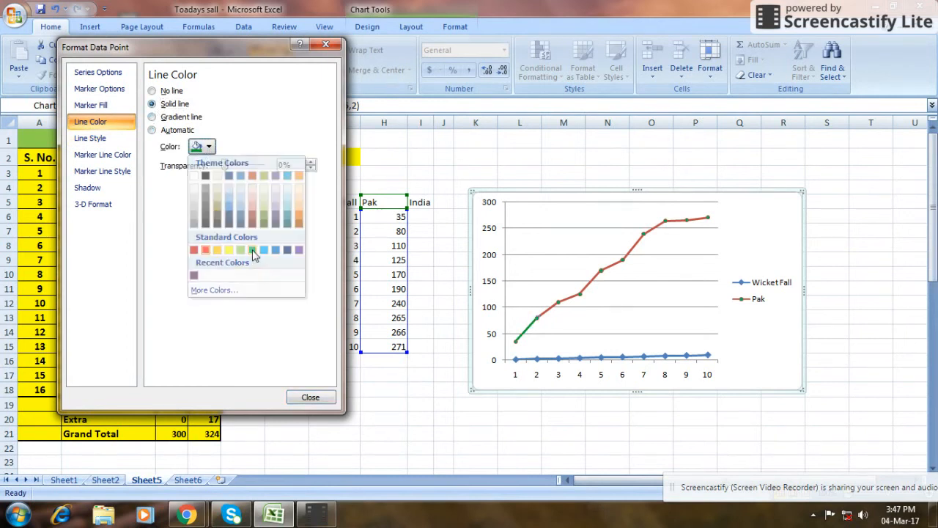
{"action": "left_click", "coordinate": [310, 396]}
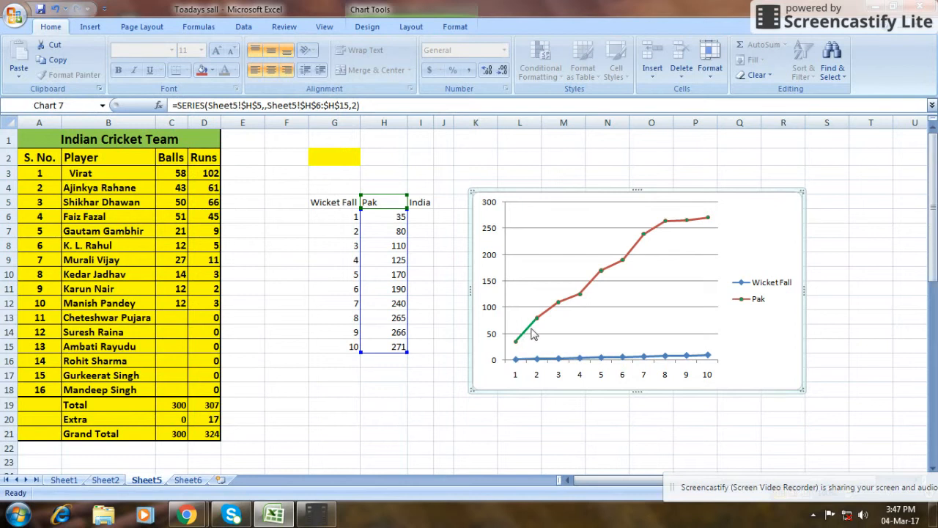
Select the whole Pak series in the chart and set its line color to solid green.
{"action": "left_click", "coordinate": [545, 313]}
{"action": "left_click", "coordinate": [537, 321]}
{"action": "double_click", "coordinate": [537, 320]}
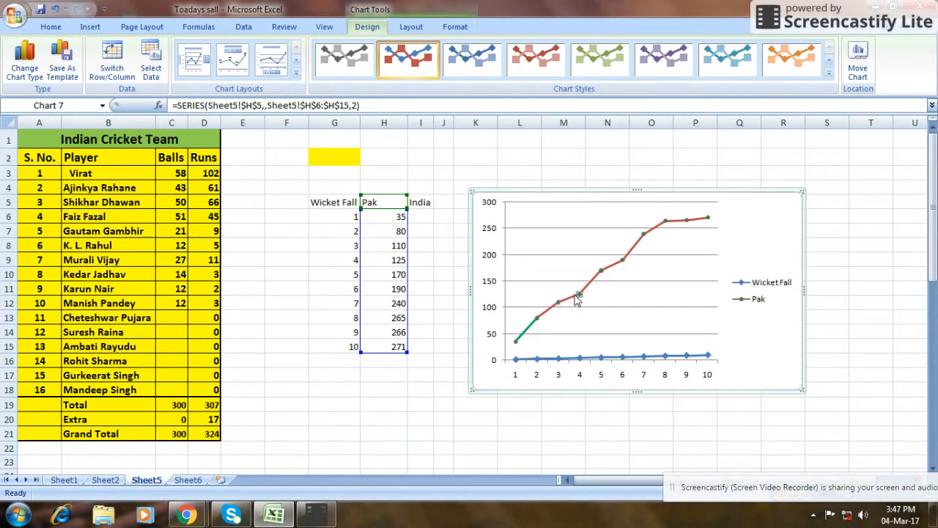
{"action": "left_click", "coordinate": [539, 318]}
{"action": "left_click", "coordinate": [542, 315]}
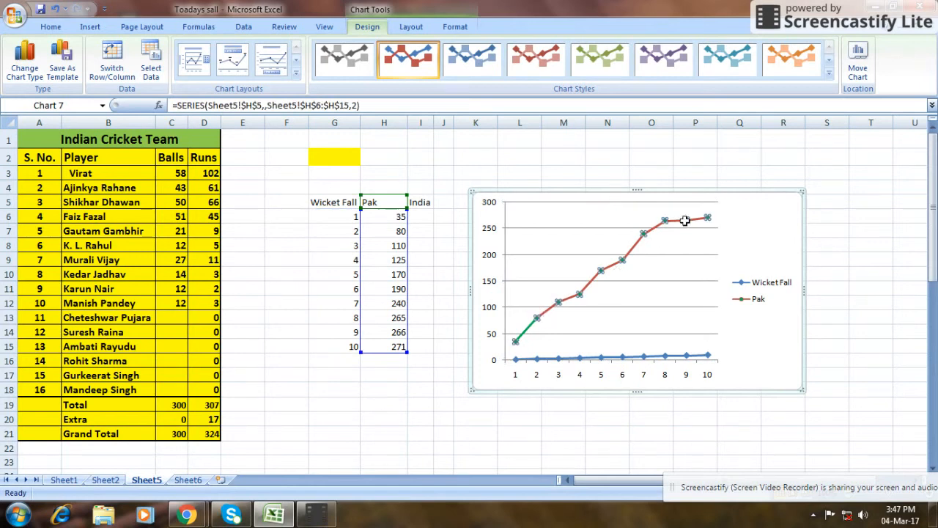
{"action": "right_click", "coordinate": [547, 314]}
{"action": "left_click", "coordinate": [601, 428]}
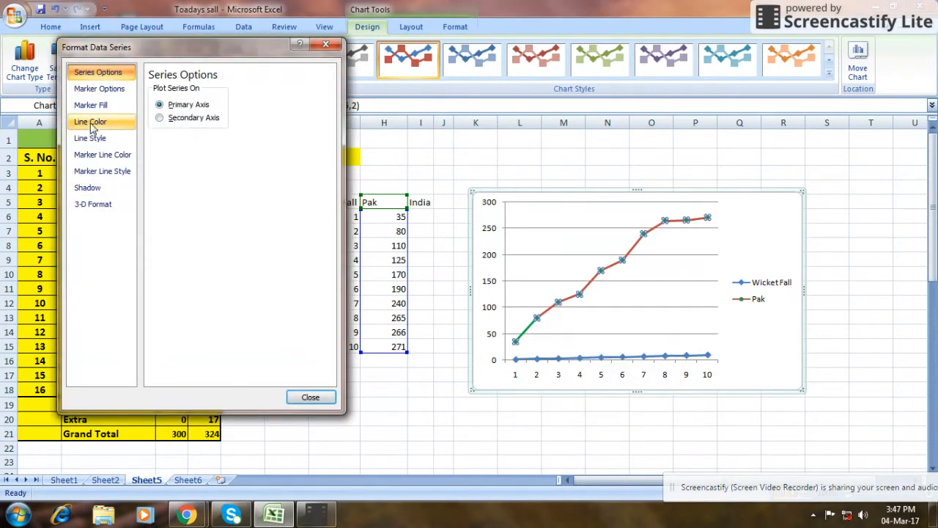
{"action": "left_click", "coordinate": [90, 121]}
{"action": "left_click", "coordinate": [152, 103]}
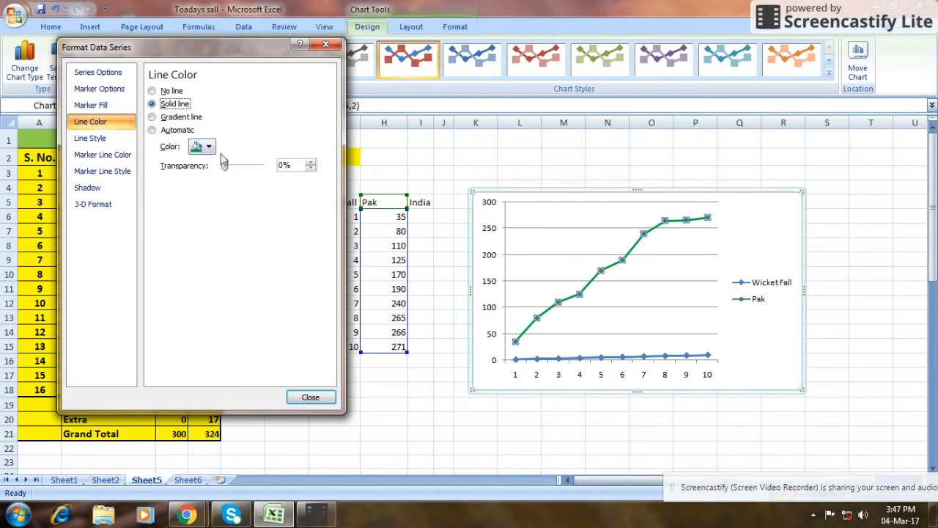
{"action": "left_click", "coordinate": [207, 146]}
{"action": "left_click", "coordinate": [252, 252]}
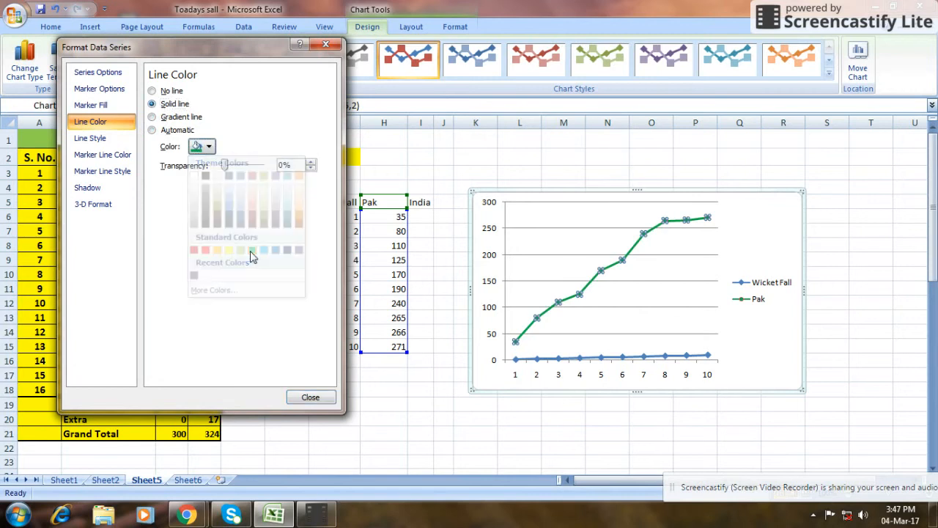
{"action": "left_click", "coordinate": [310, 397]}
{"action": "left_click", "coordinate": [661, 288]}
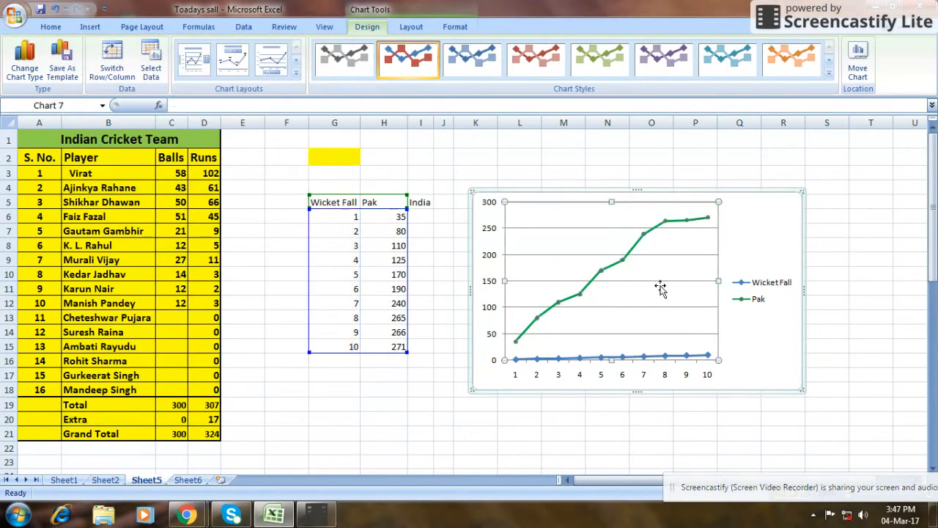
Add a new data series to the line chart, taking its name from the India header in cell I5.
{"action": "left_click", "coordinate": [489, 404]}
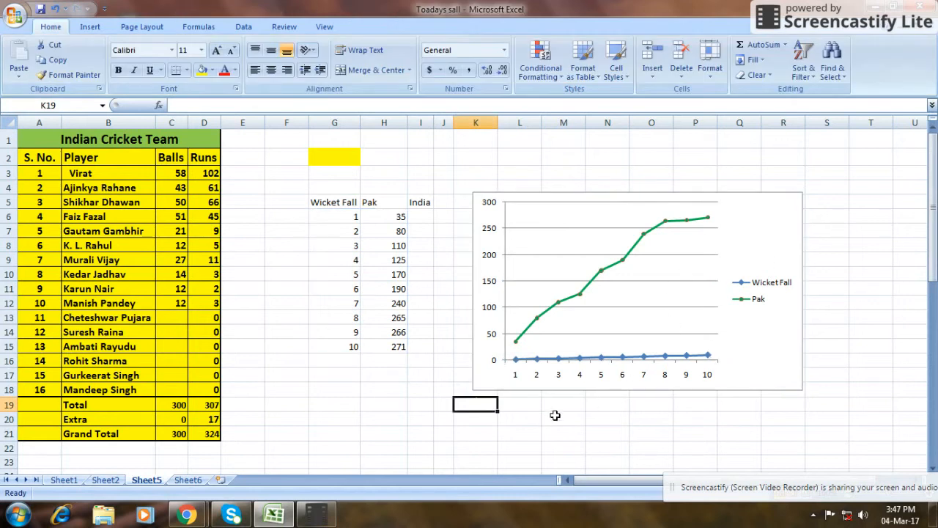
{"action": "left_click", "coordinate": [421, 217]}
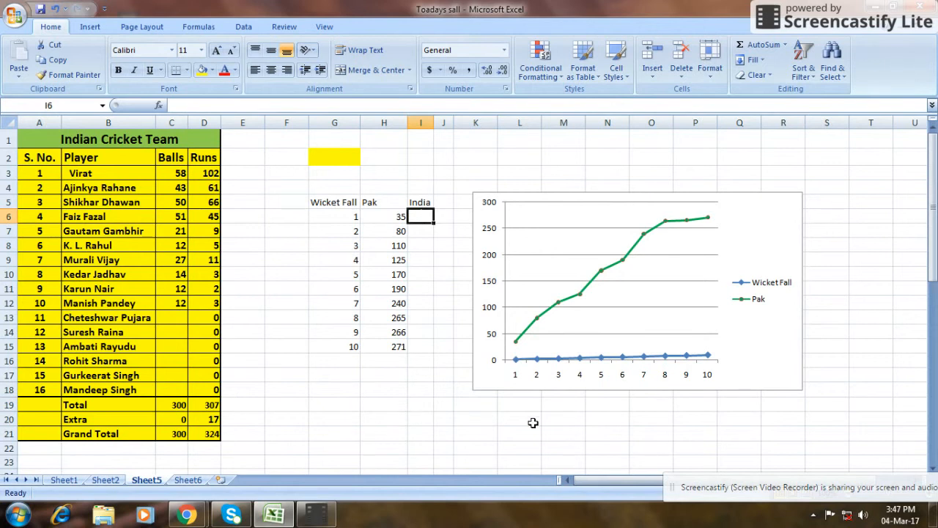
{"action": "left_click", "coordinate": [645, 288]}
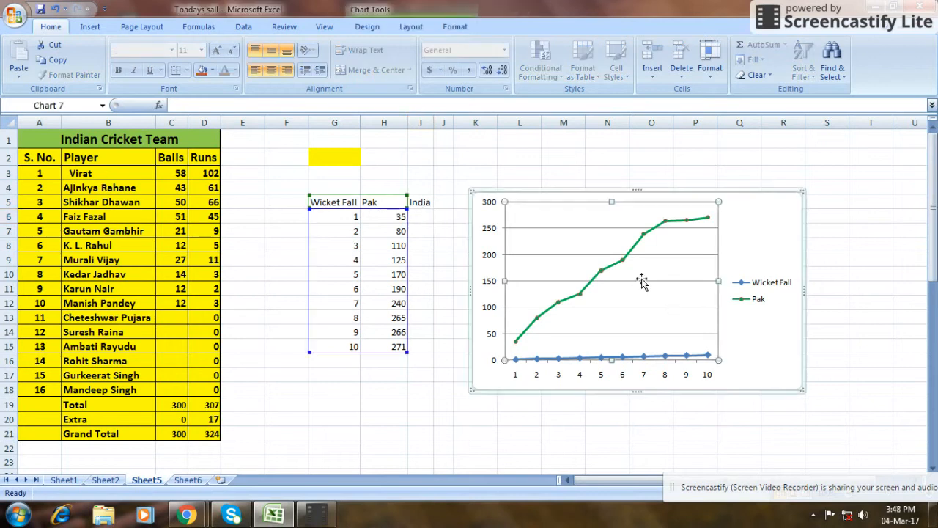
{"action": "right_click", "coordinate": [645, 278]}
{"action": "right_click", "coordinate": [646, 278]}
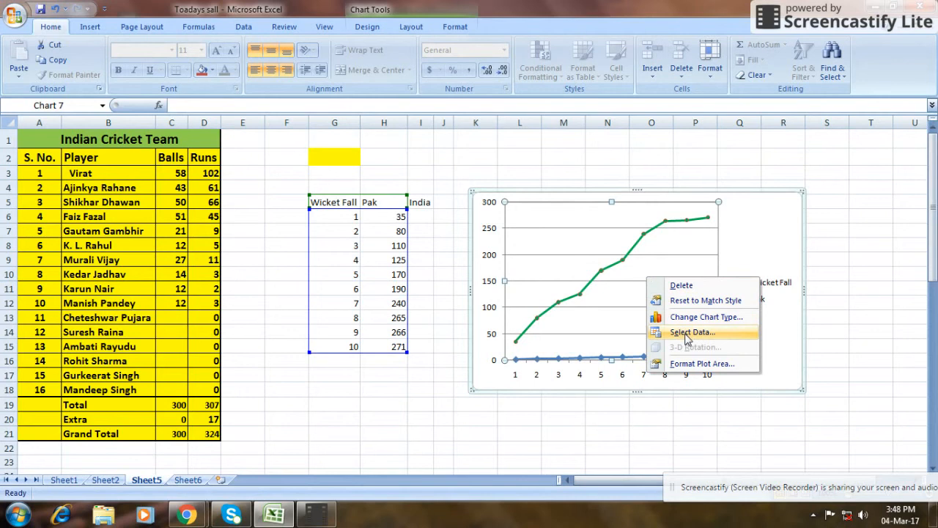
{"action": "left_click", "coordinate": [687, 334]}
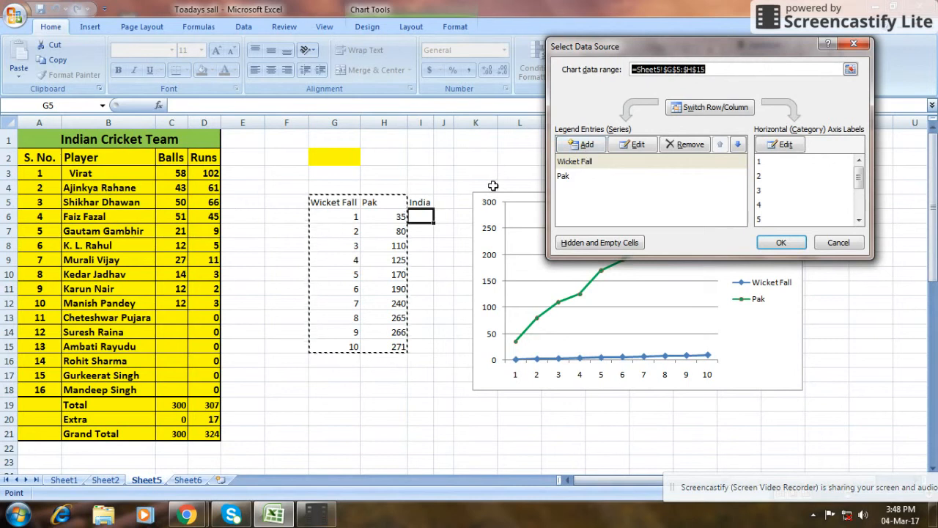
{"action": "left_click", "coordinate": [588, 144]}
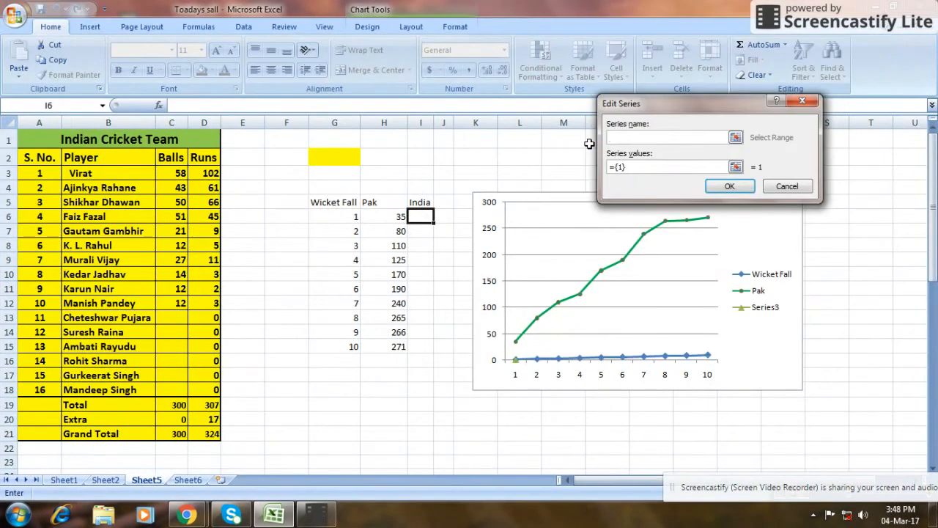
{"action": "left_click", "coordinate": [735, 137]}
{"action": "left_click", "coordinate": [424, 203]}
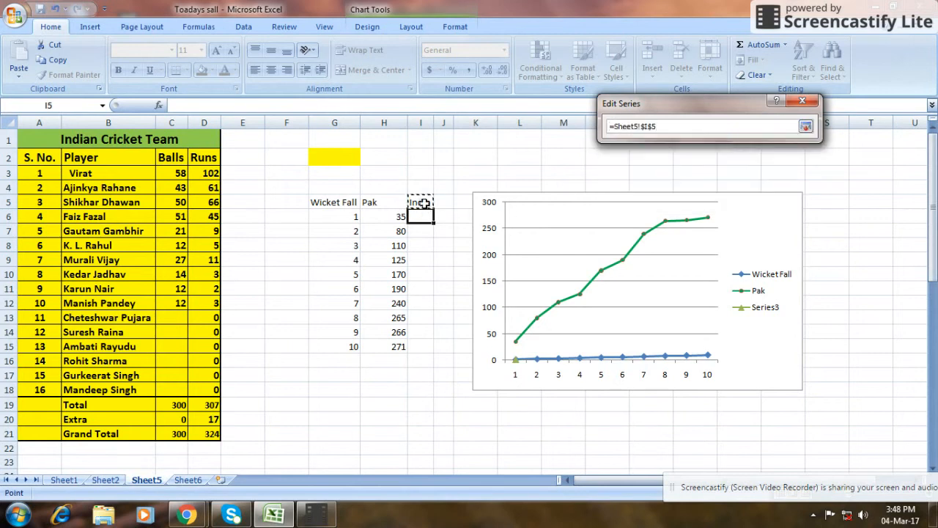
{"action": "left_click", "coordinate": [806, 126]}
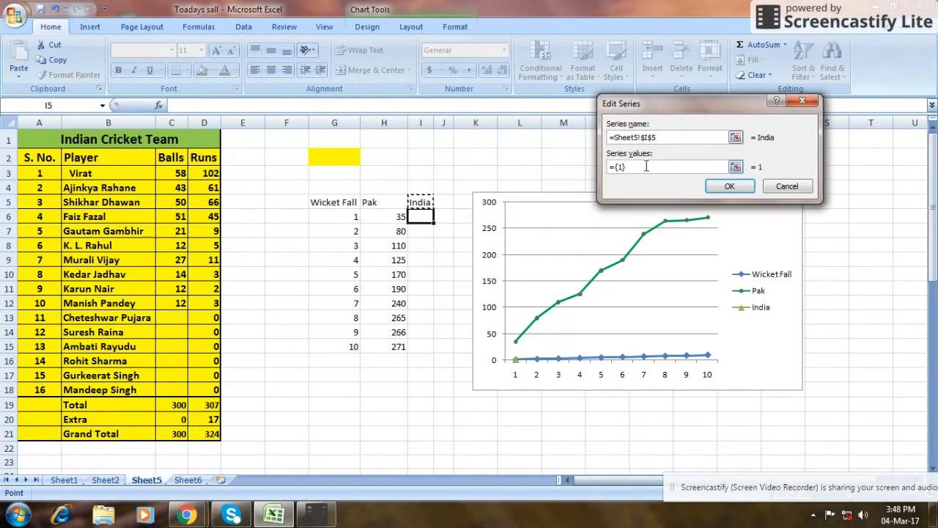
Set the India series values to the range I6:I15 and confirm the chart's data source.
{"action": "left_click", "coordinate": [735, 166]}
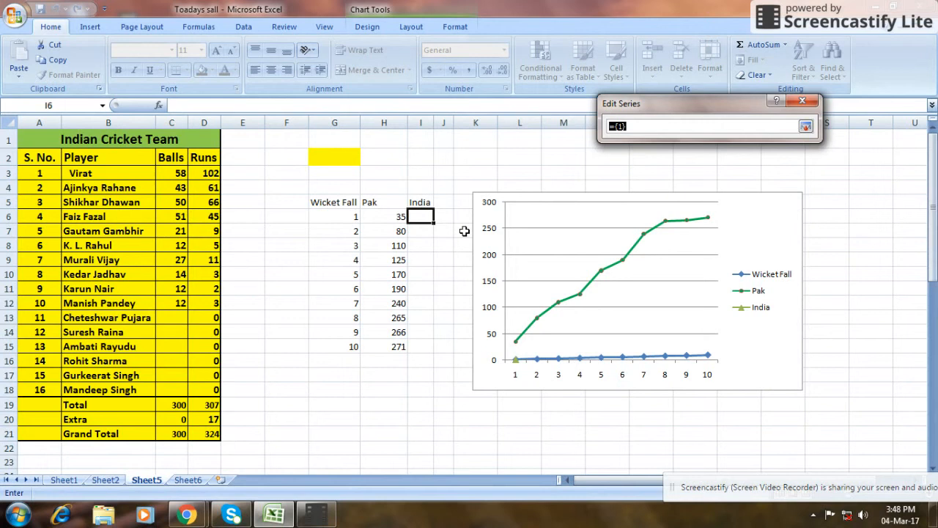
{"action": "left_click_drag", "start_coordinate": [421, 216], "coordinate": [421, 346]}
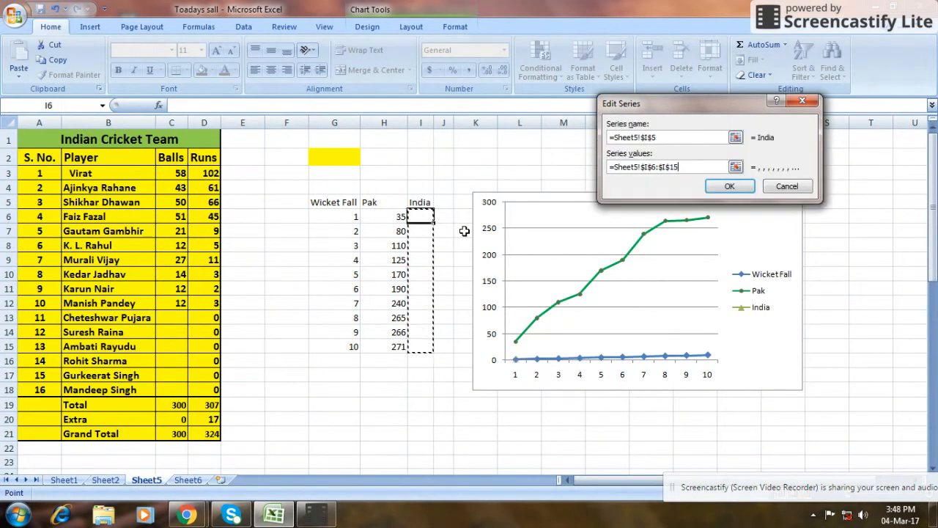
{"action": "left_click", "coordinate": [728, 185]}
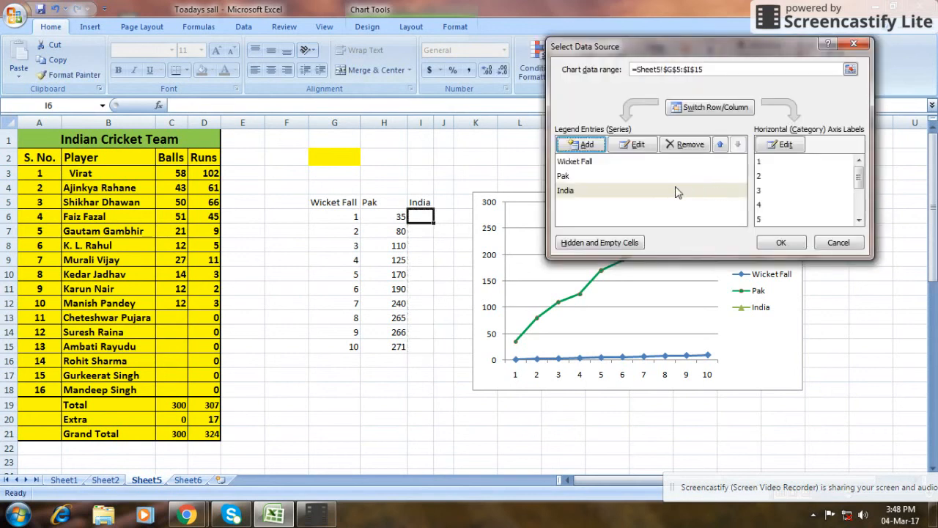
{"action": "left_click", "coordinate": [781, 243]}
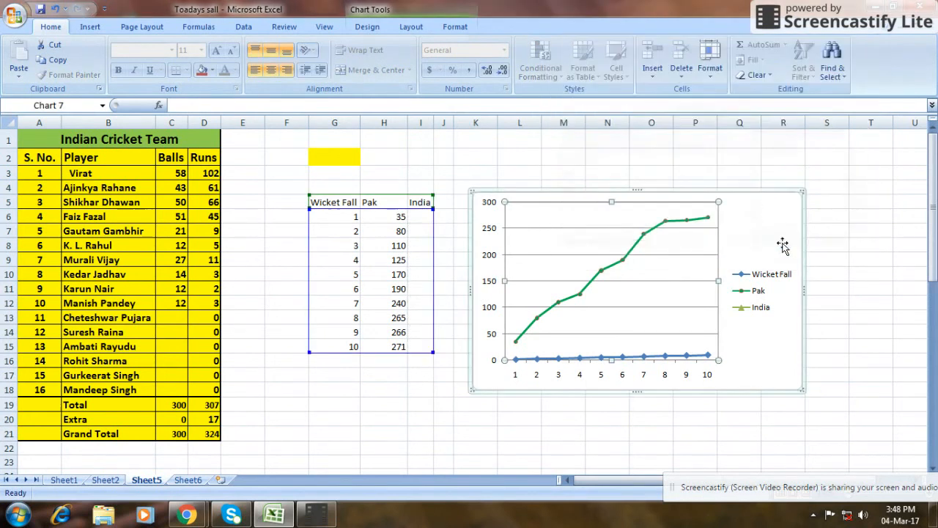
{"action": "left_click", "coordinate": [486, 412]}
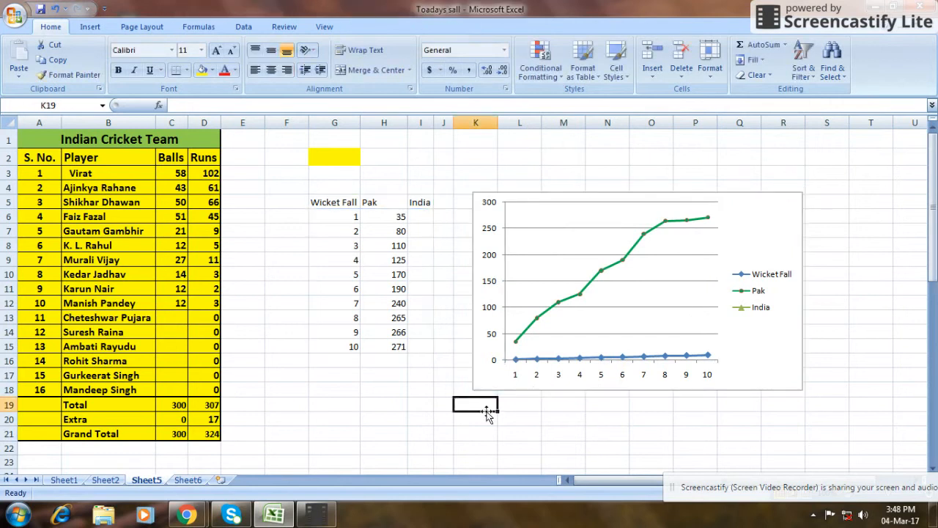
Enter 30 as India's score at the first wicket in cell I6.
{"action": "left_click", "coordinate": [425, 220]}
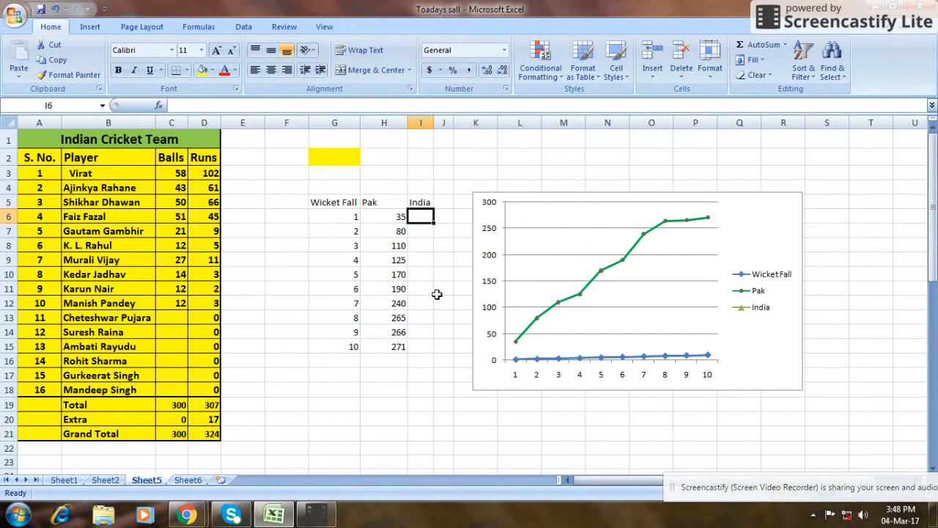
{"action": "type", "text": "30"}
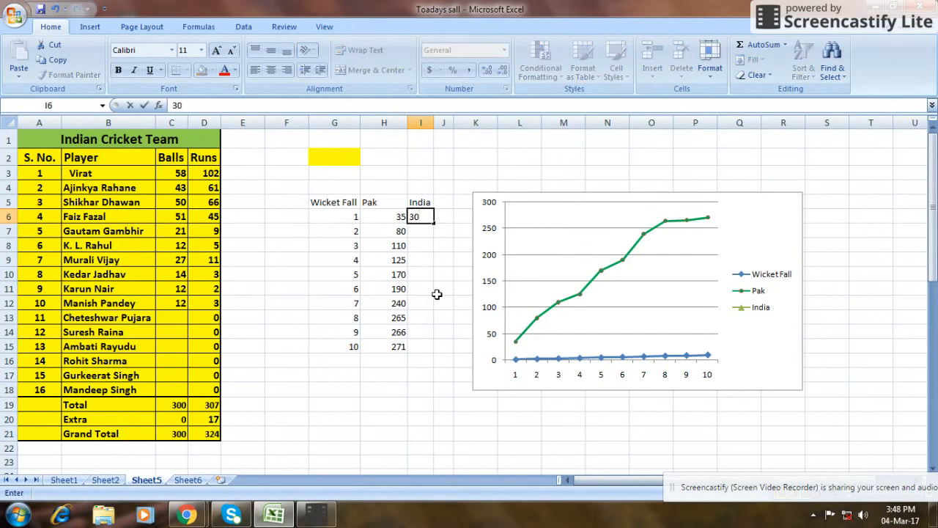
{"action": "key", "text": "Return"}
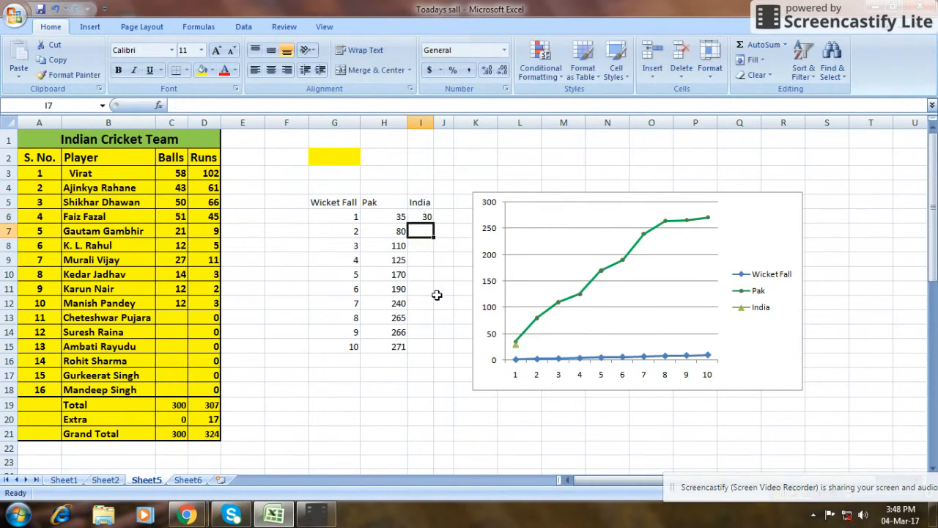
Change the India series markers in the line chart to the built-in circle type at size 4.
{"action": "left_click", "coordinate": [516, 345]}
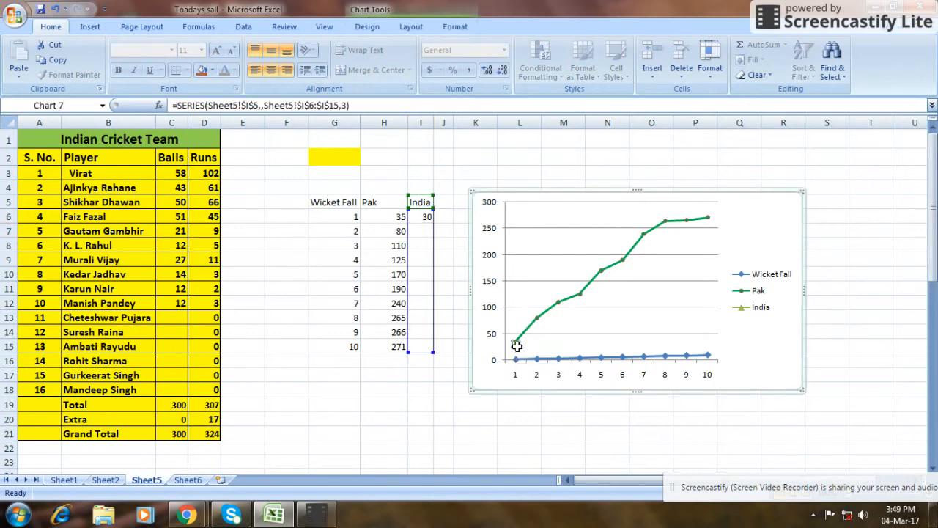
{"action": "right_click", "coordinate": [517, 348]}
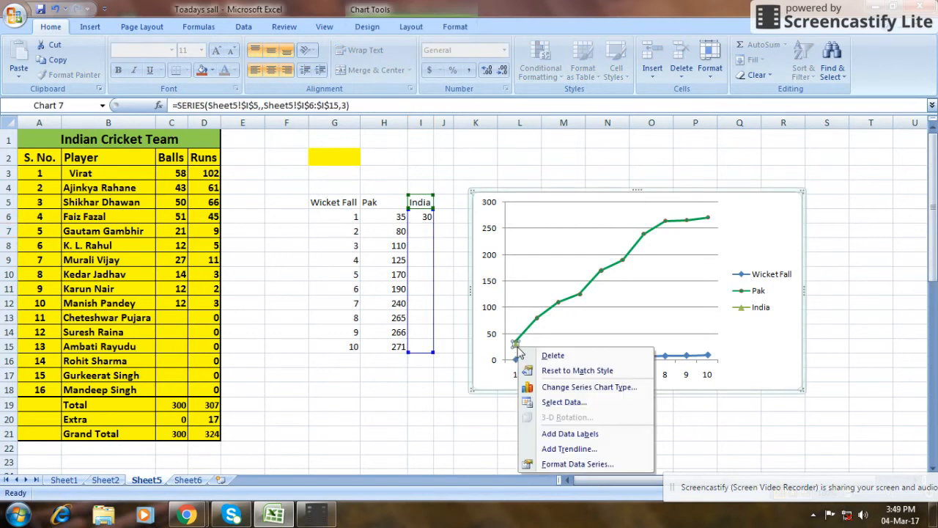
{"action": "left_click", "coordinate": [622, 464]}
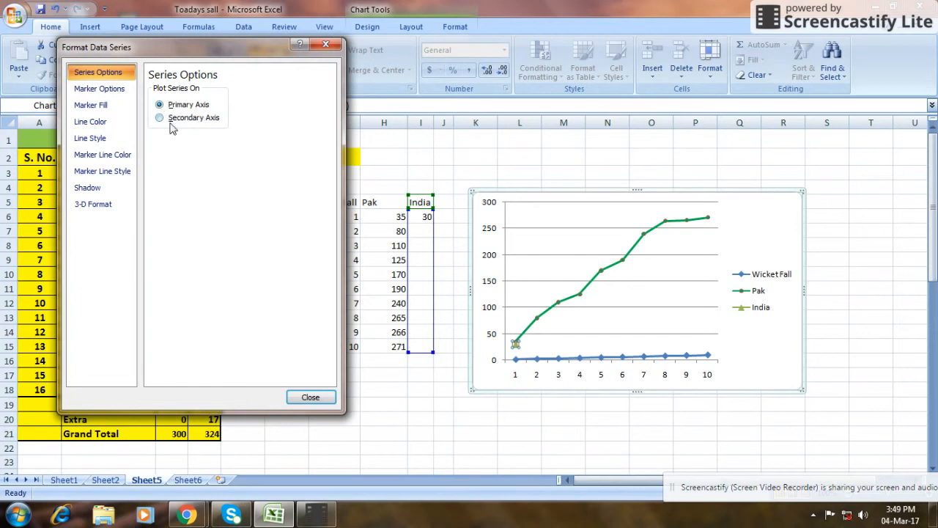
{"action": "left_click", "coordinate": [106, 90]}
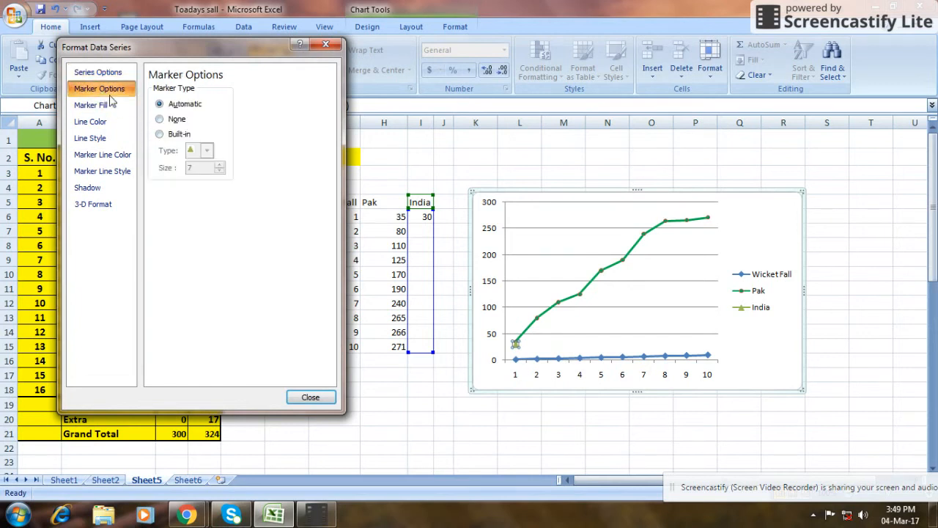
{"action": "left_click", "coordinate": [159, 134]}
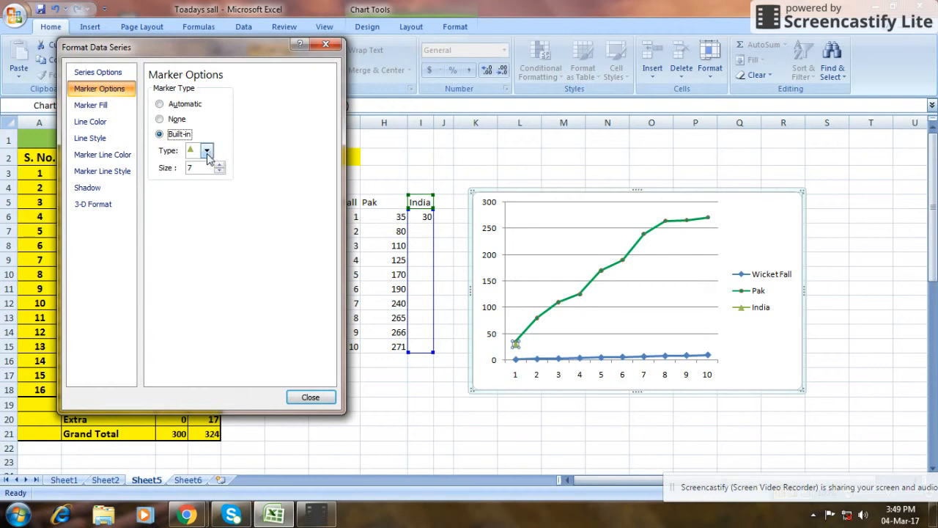
{"action": "left_click", "coordinate": [207, 150]}
{"action": "left_click", "coordinate": [201, 258]}
{"action": "left_click", "coordinate": [220, 172]}
{"action": "left_click", "coordinate": [220, 171]}
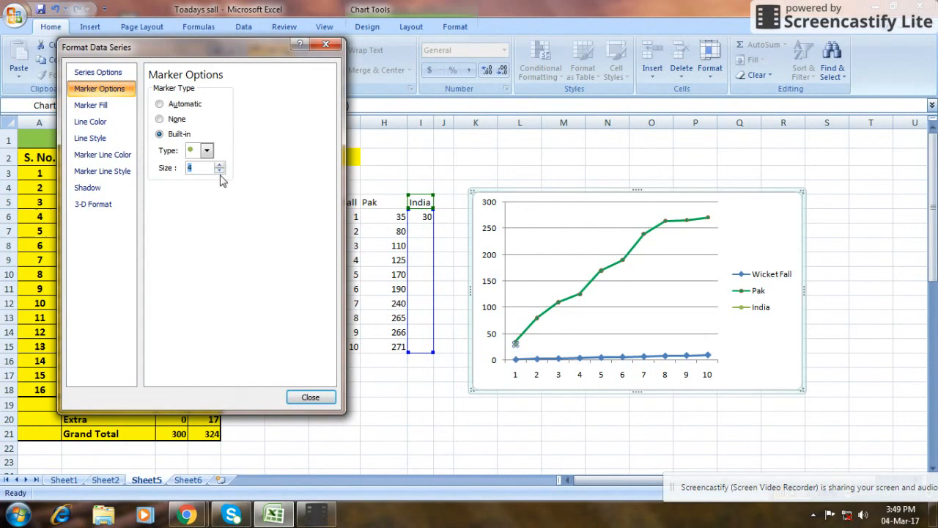
Set the India series line to solid standard blue and finish formatting the series.
{"action": "left_click", "coordinate": [94, 108]}
{"action": "left_click", "coordinate": [92, 122]}
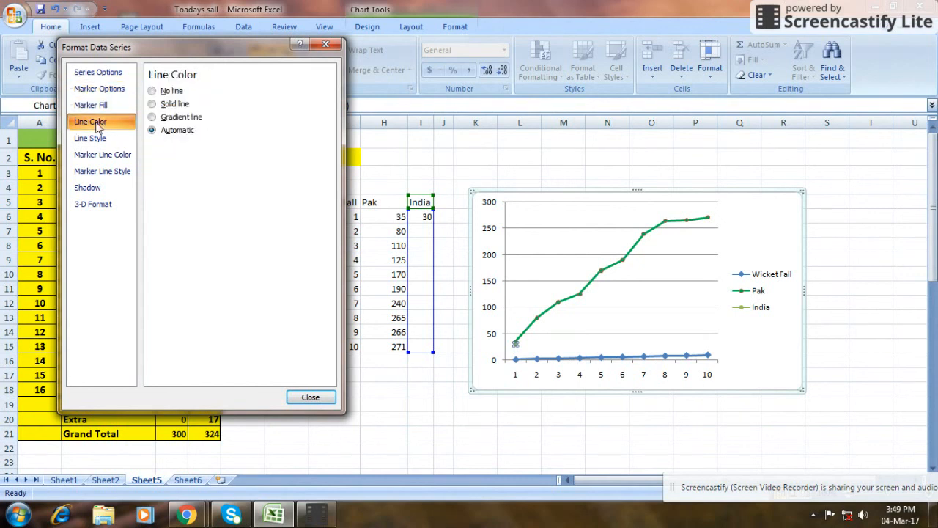
{"action": "left_click", "coordinate": [153, 104]}
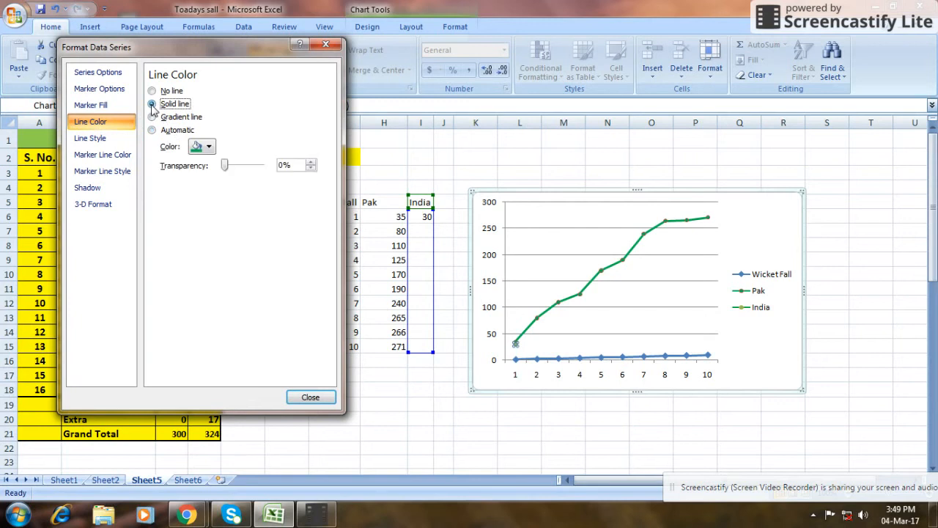
{"action": "left_click", "coordinate": [209, 148]}
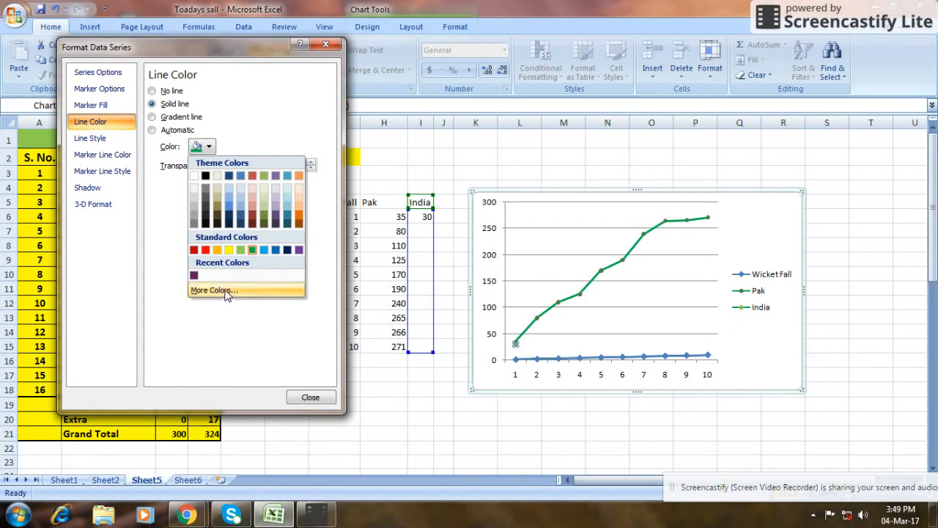
{"action": "left_click", "coordinate": [275, 250]}
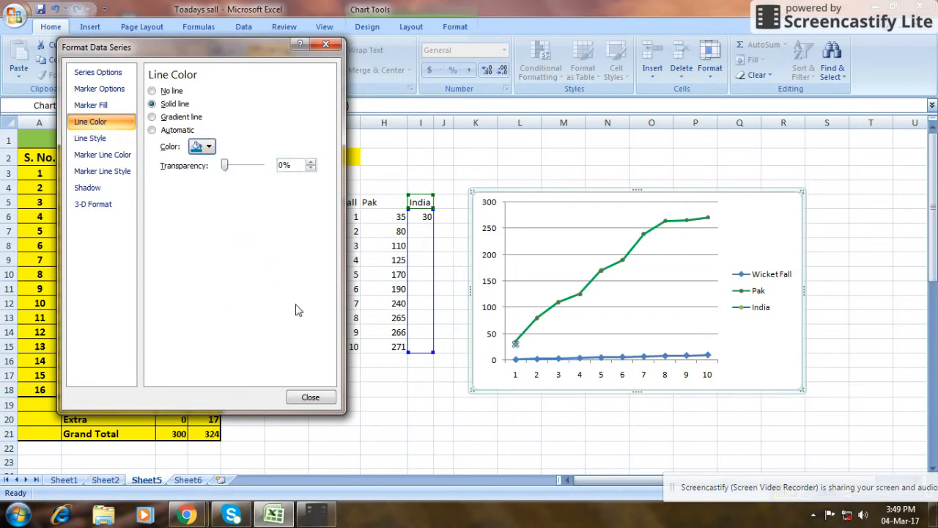
{"action": "left_click", "coordinate": [310, 396]}
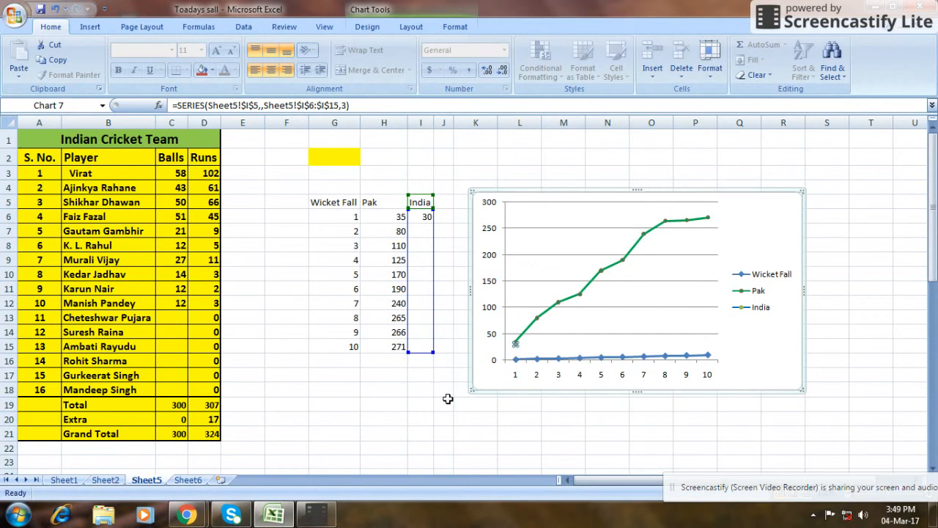
Enter India's scores 40, 70, 110 and 165 for wickets 2 to 5 in cells I7 to I10.
{"action": "left_click", "coordinate": [423, 230]}
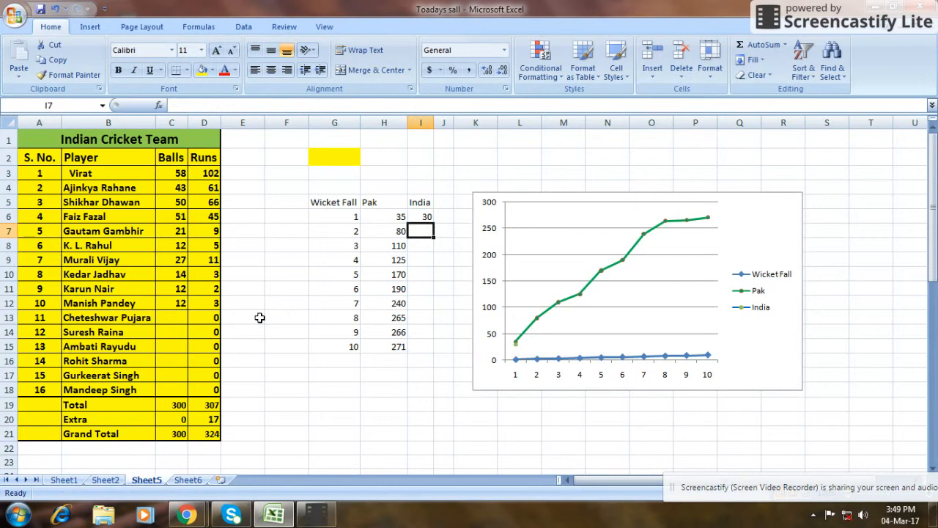
{"action": "type", "text": "40"}
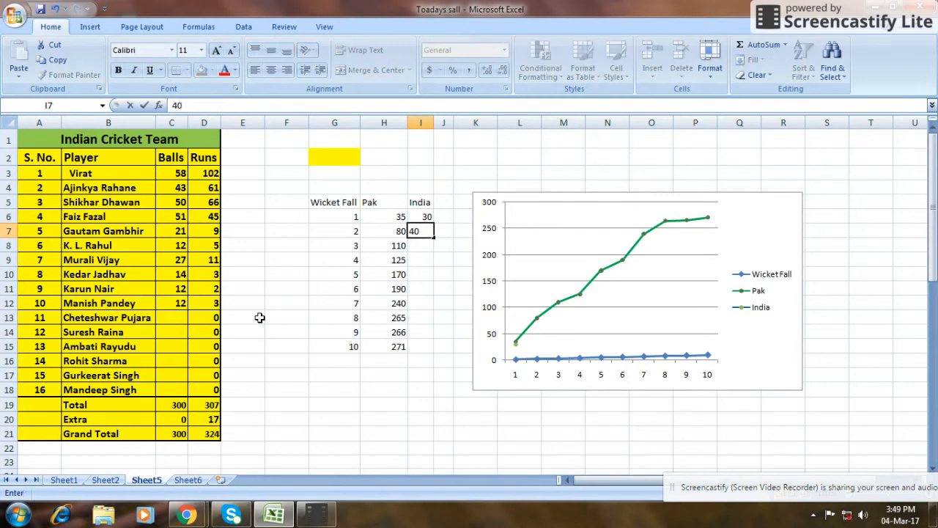
{"action": "key", "text": "Return"}
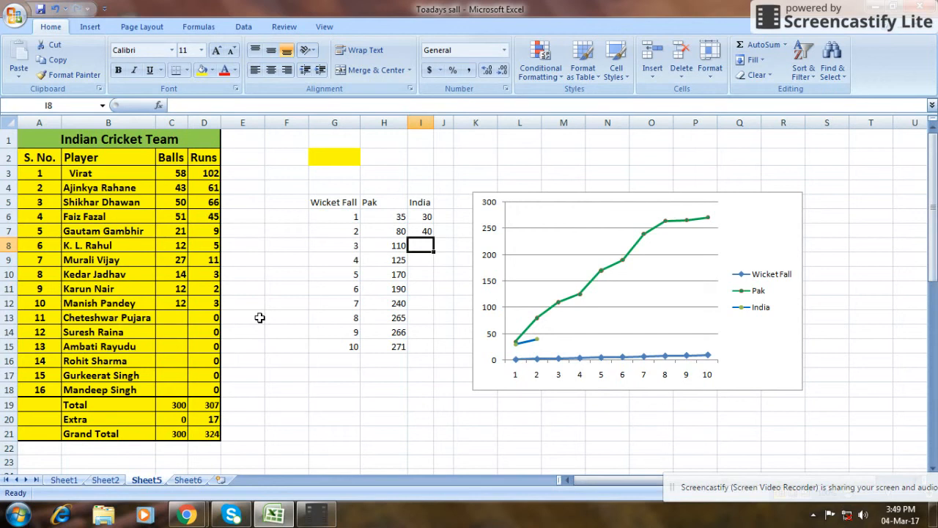
{"action": "type", "text": "70"}
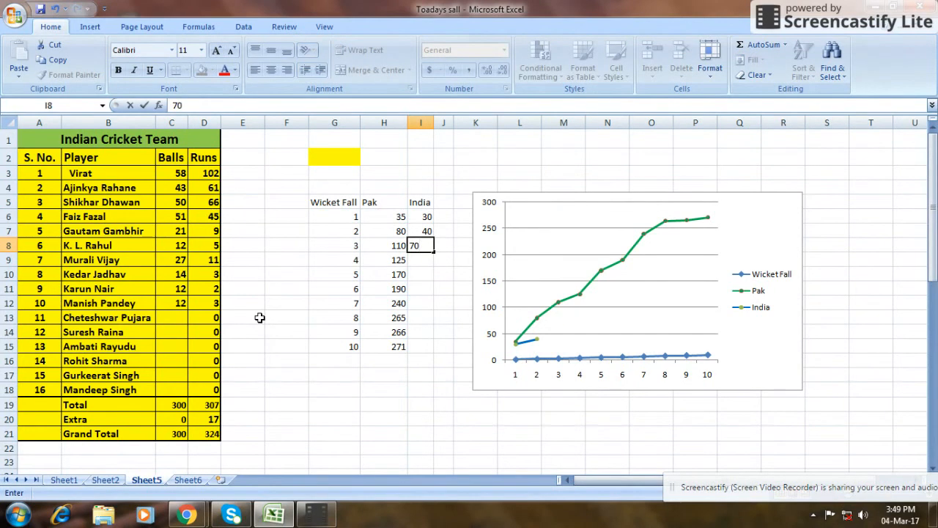
{"action": "key", "text": "Return"}
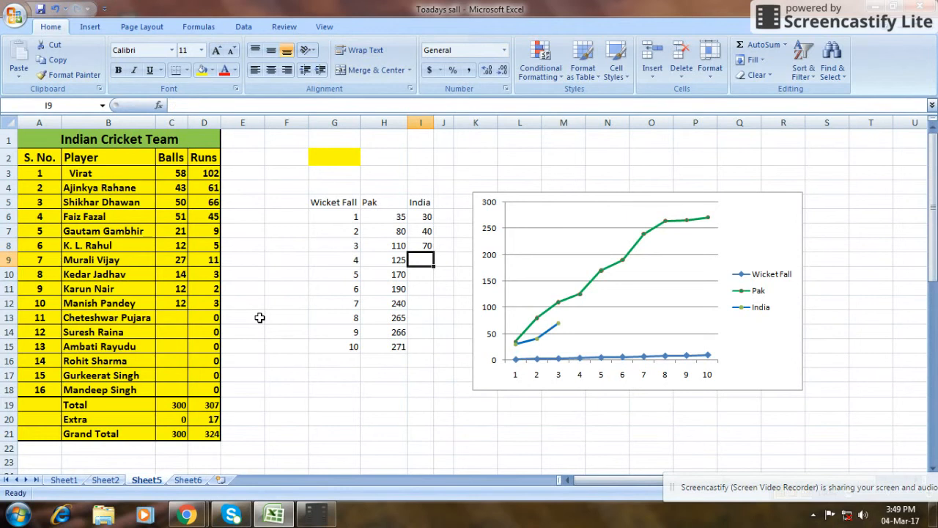
{"action": "type", "text": "110"}
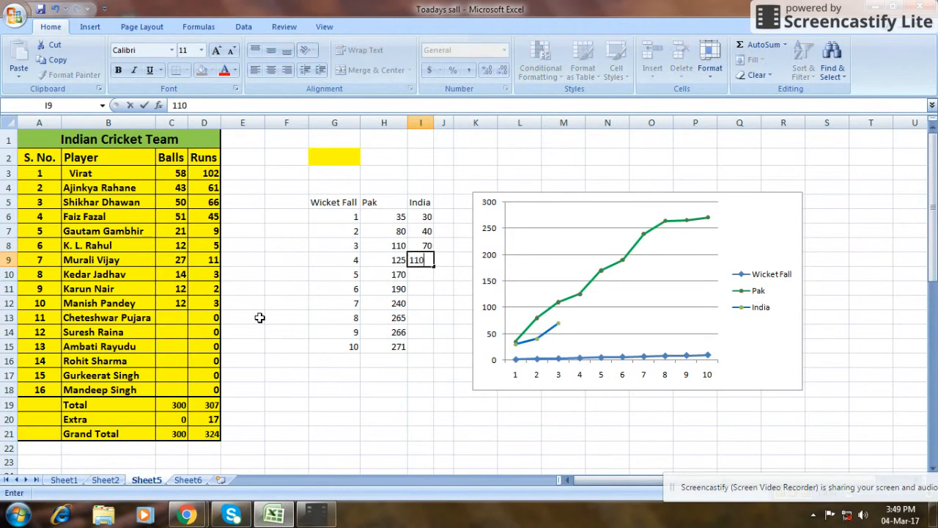
{"action": "key", "text": "Return"}
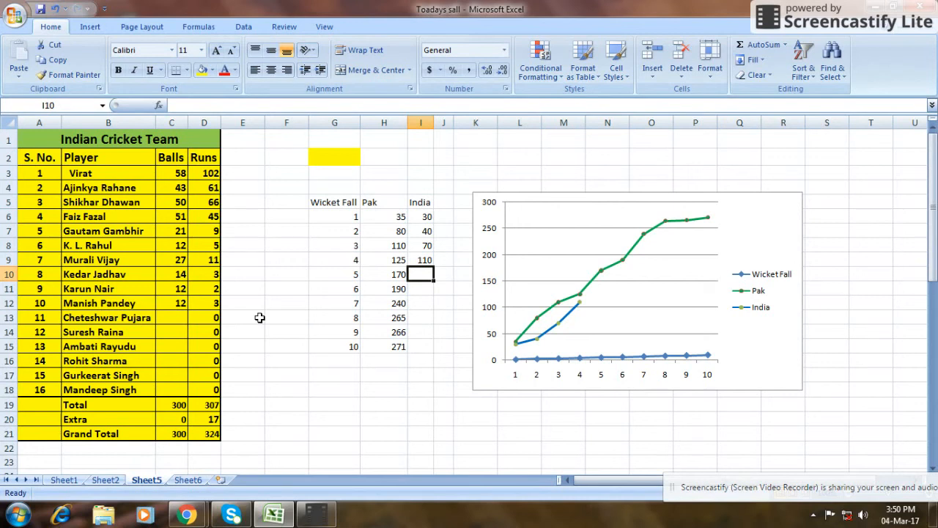
{"action": "type", "text": "165"}
{"action": "key", "text": "Return"}
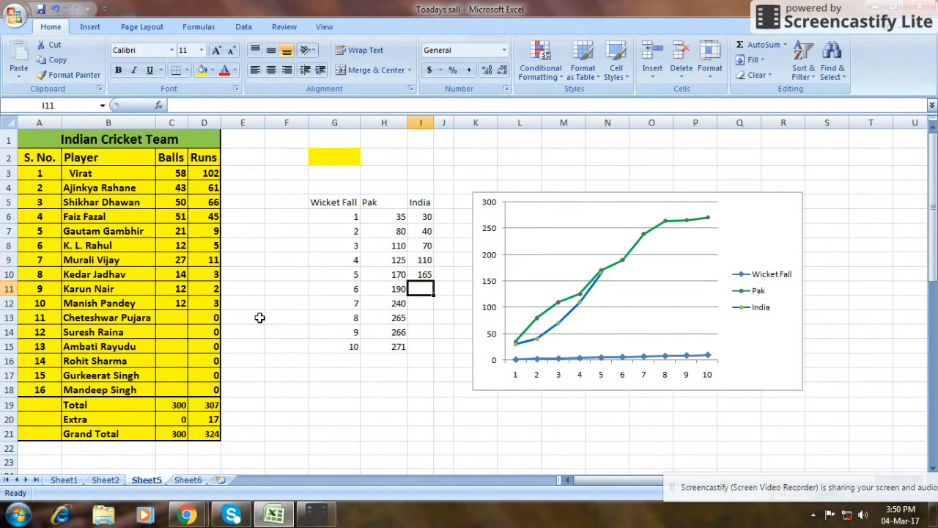
Enter India's scores 180, 222, 260 and 275 for wickets 6 to 9 in cells I11 to I14.
{"action": "type", "text": "1"}
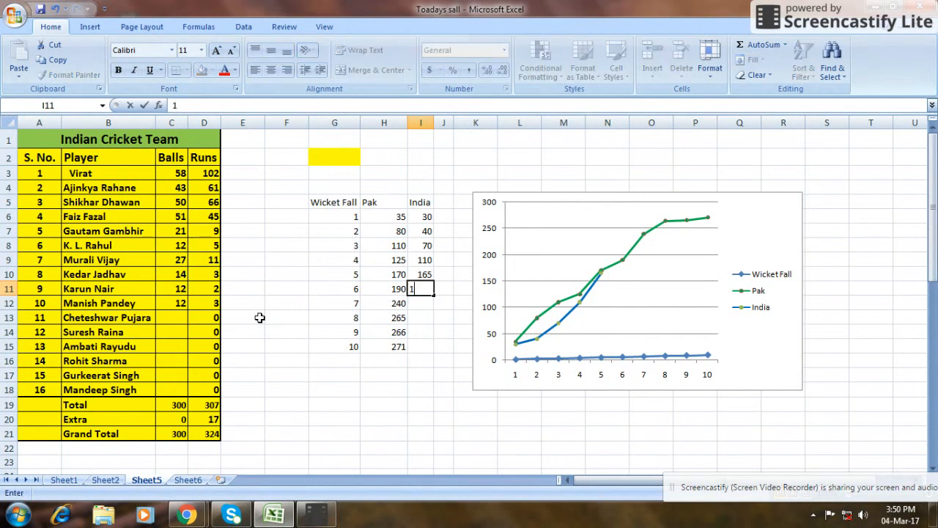
{"action": "type", "text": "80"}
{"action": "key", "text": "Return"}
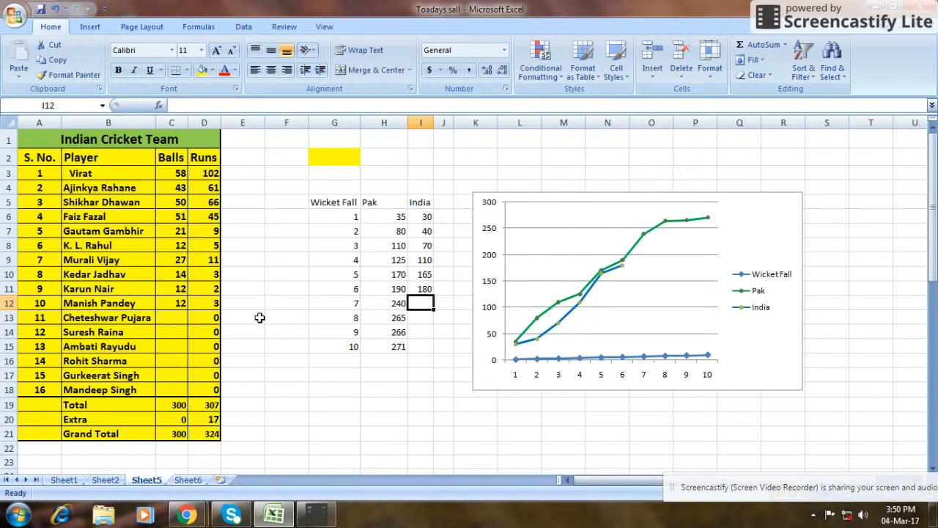
{"action": "type", "text": "222"}
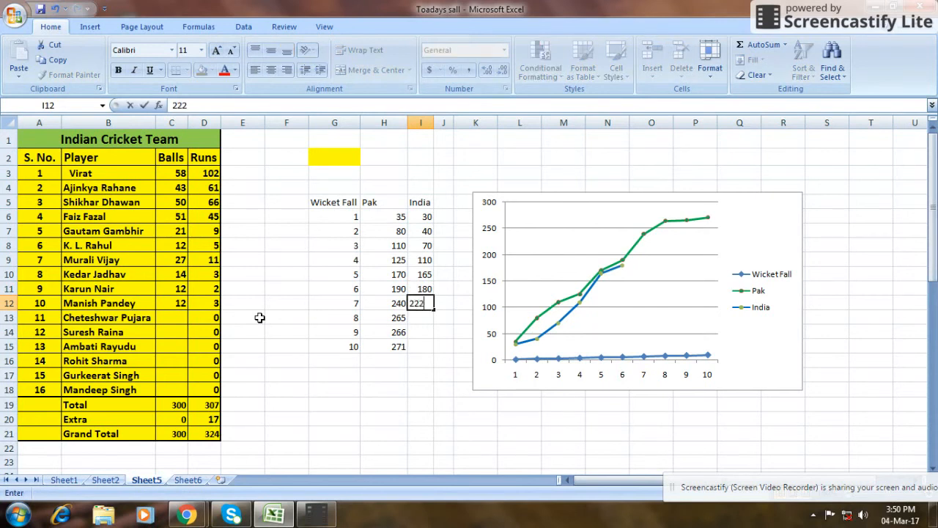
{"action": "key", "text": "Return"}
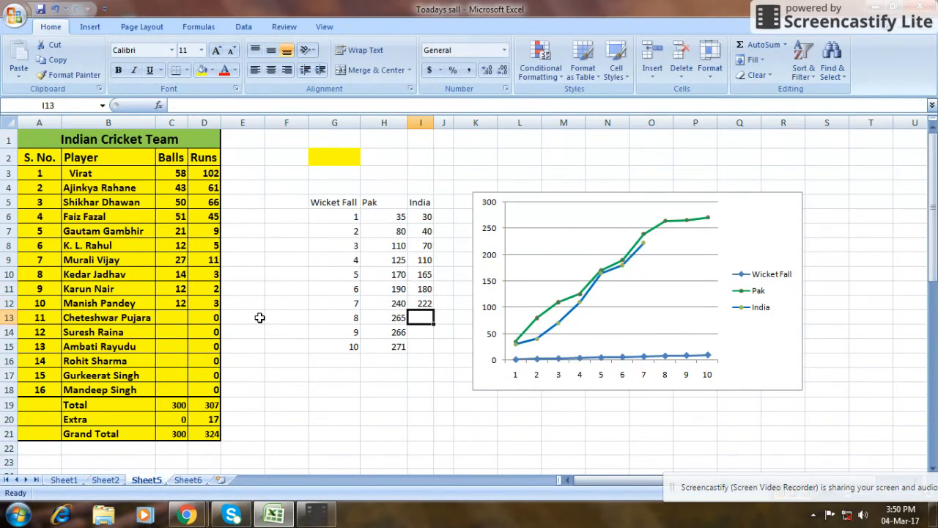
{"action": "type", "text": "2"}
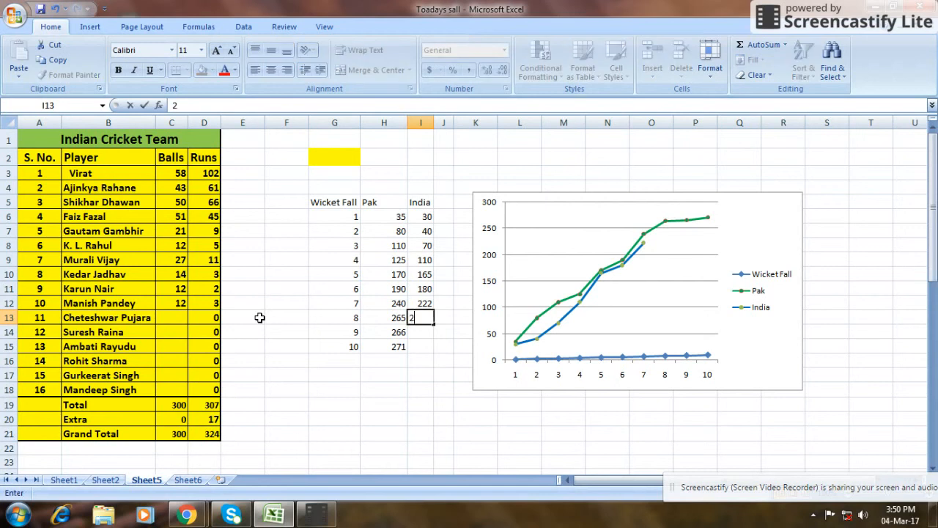
{"action": "type", "text": "60"}
{"action": "key", "text": "Return"}
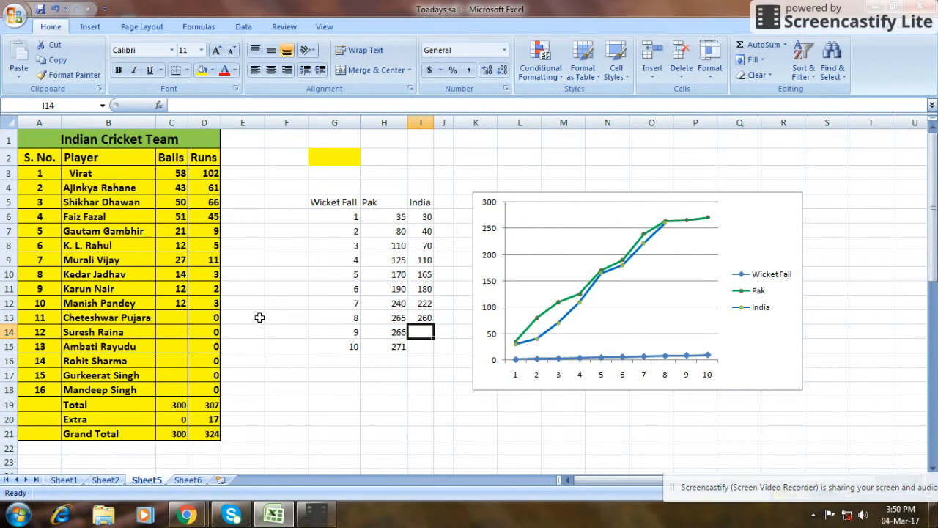
{"action": "type", "text": "275"}
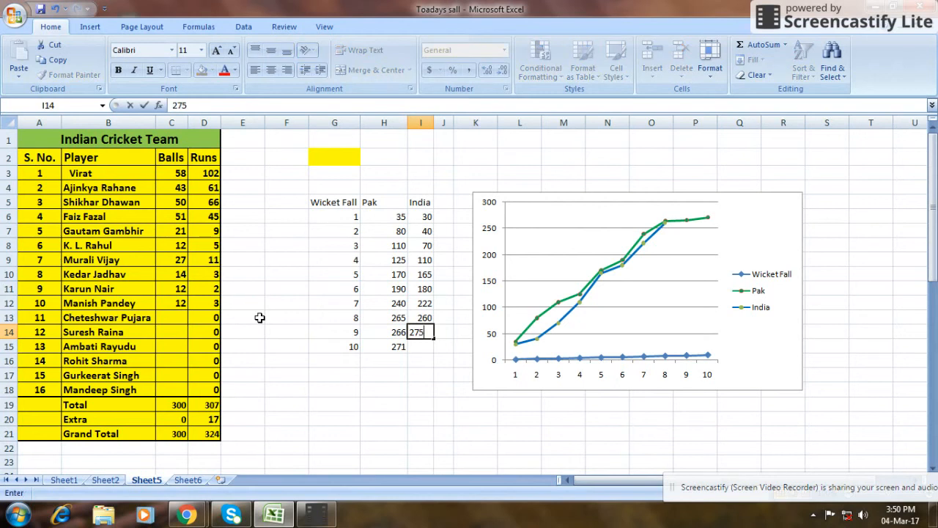
{"action": "key", "text": "Return"}
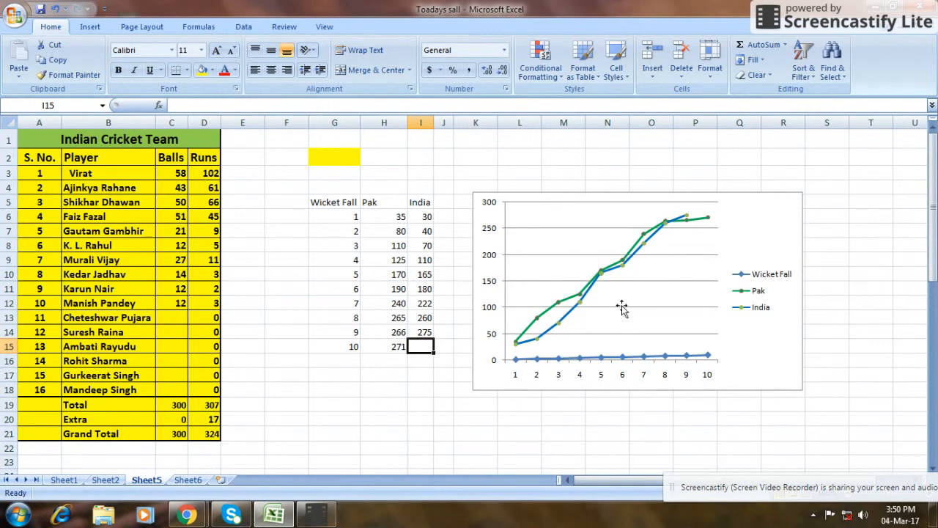
{"action": "left_click", "coordinate": [583, 243]}
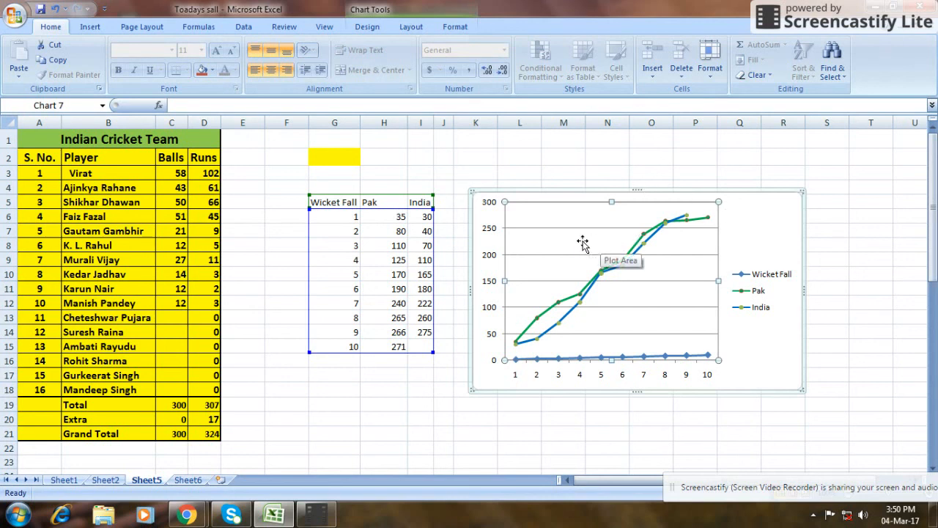
{"action": "left_click", "coordinate": [92, 28]}
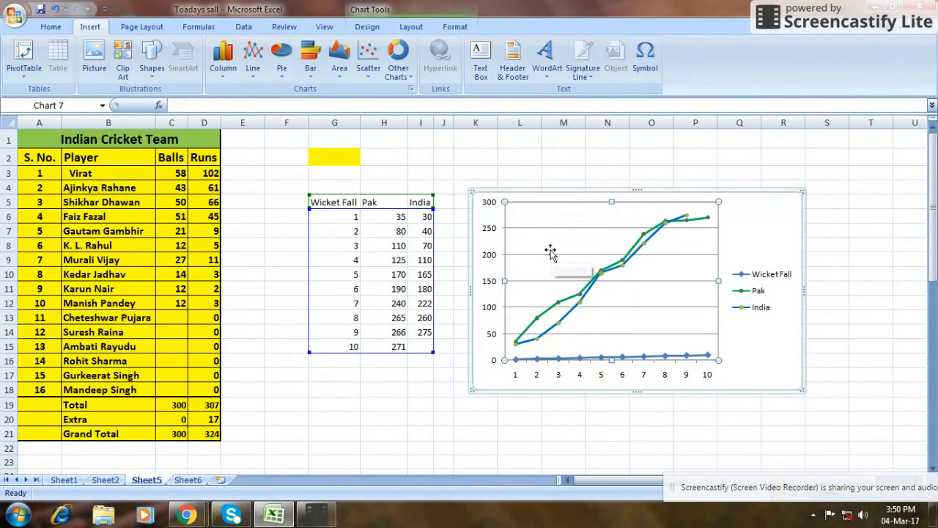
{"action": "left_click", "coordinate": [252, 68]}
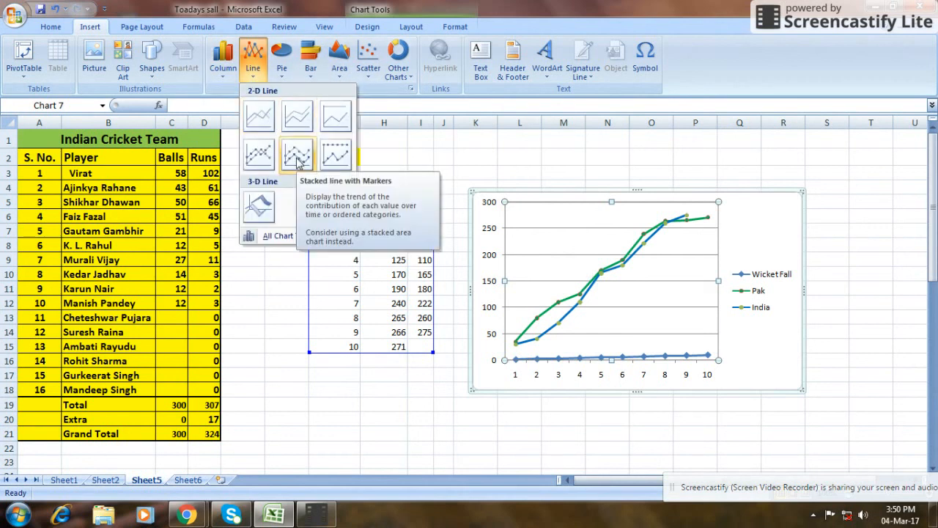
{"action": "left_click", "coordinate": [277, 235]}
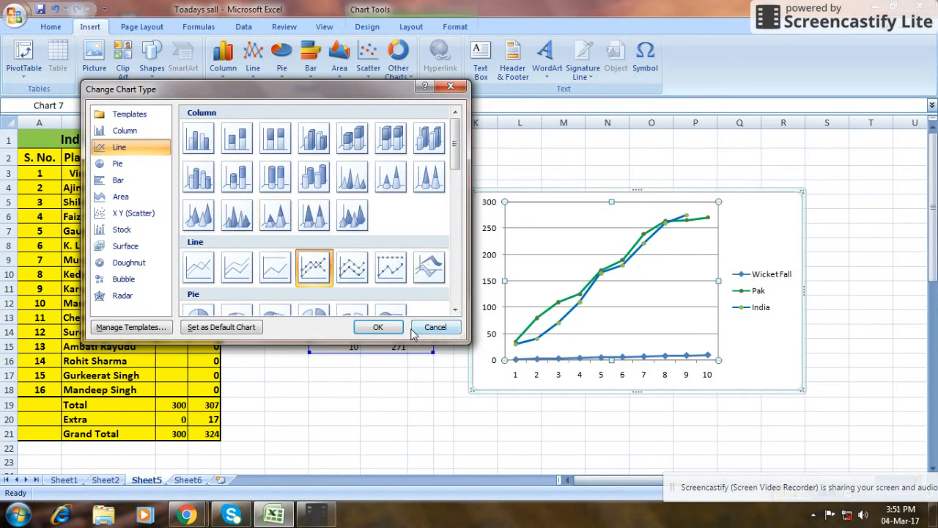
{"action": "left_click", "coordinate": [438, 327]}
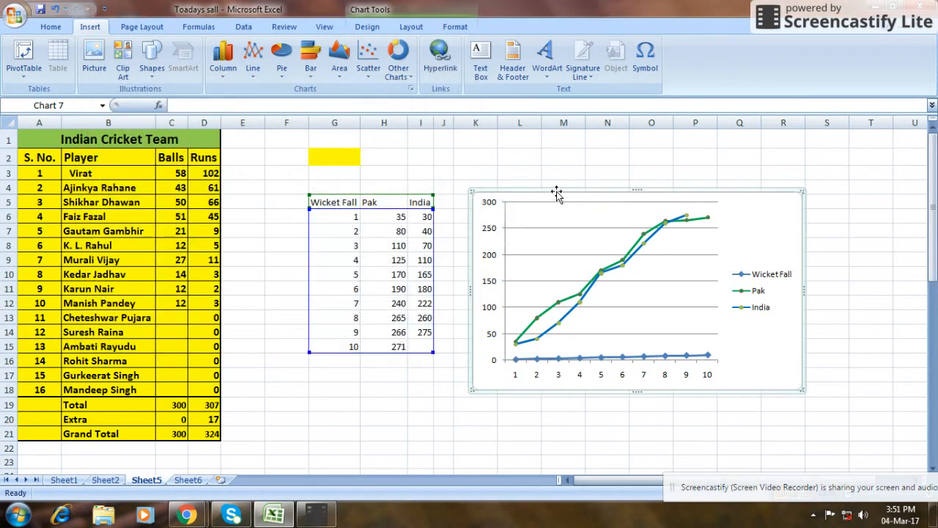
Add data labels to the Pak series in the line chart.
{"action": "left_click", "coordinate": [537, 319]}
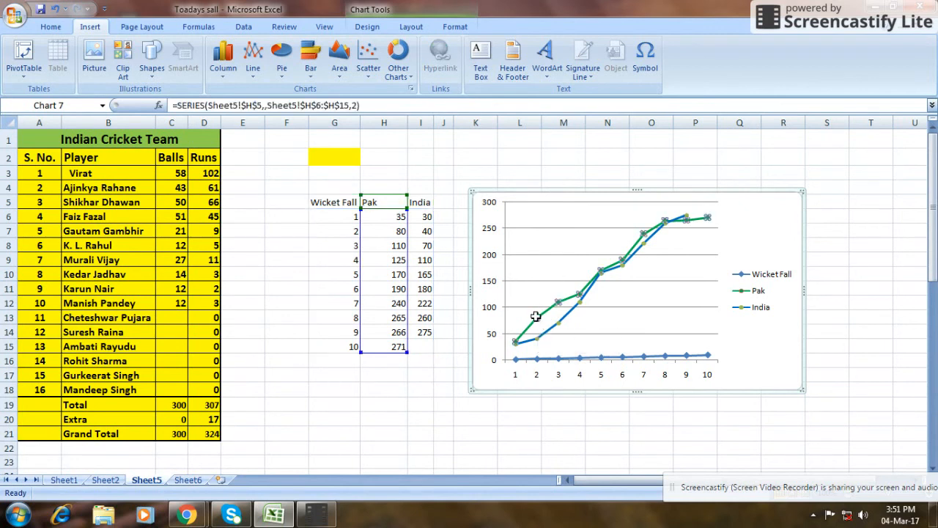
{"action": "right_click", "coordinate": [538, 319]}
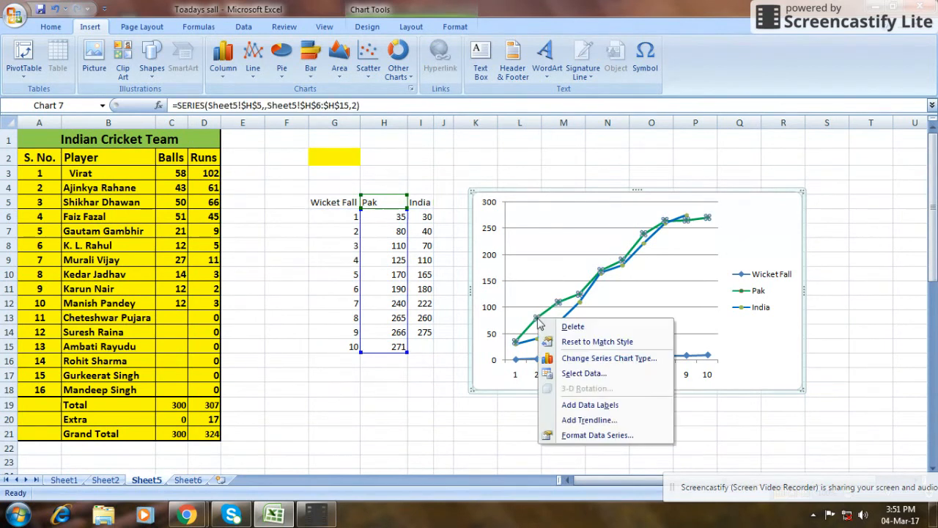
{"action": "left_click", "coordinate": [608, 407]}
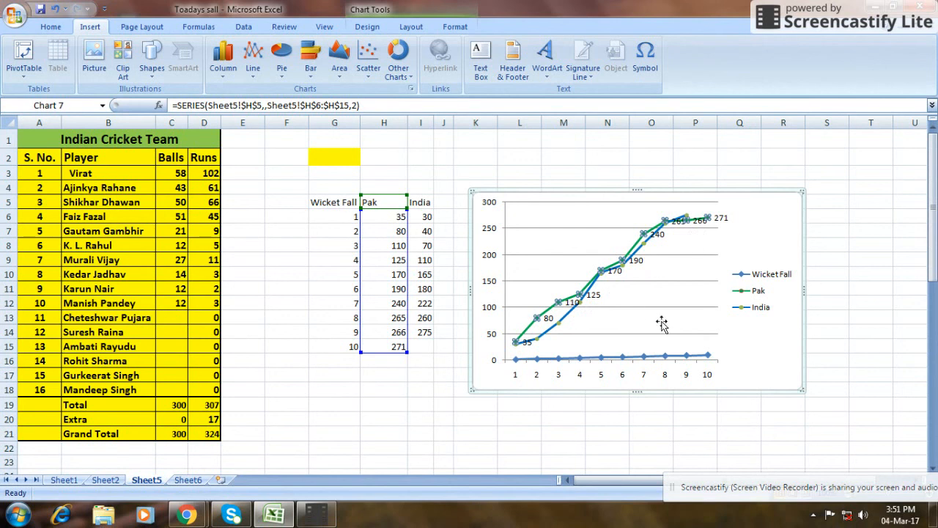
{"action": "left_click", "coordinate": [755, 371]}
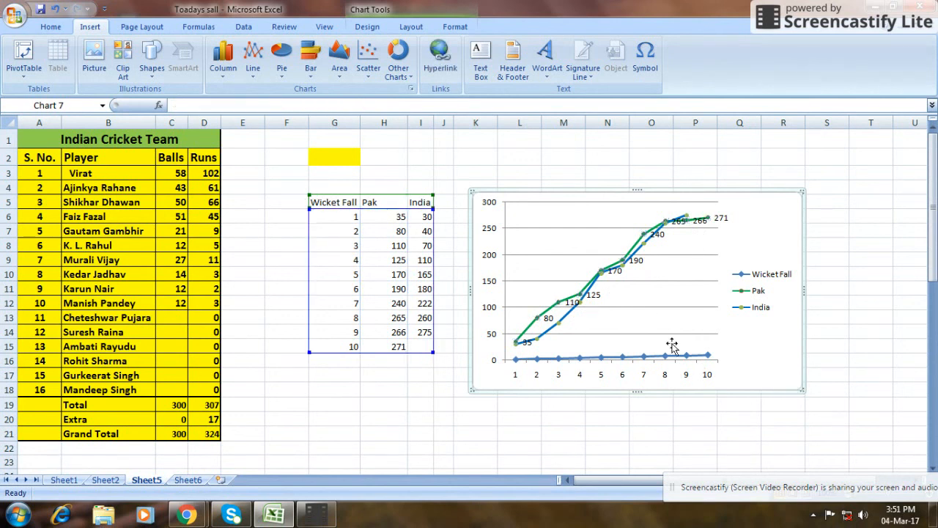
Add data labels to the India series in the line chart.
{"action": "left_click", "coordinate": [560, 324]}
{"action": "right_click", "coordinate": [560, 326]}
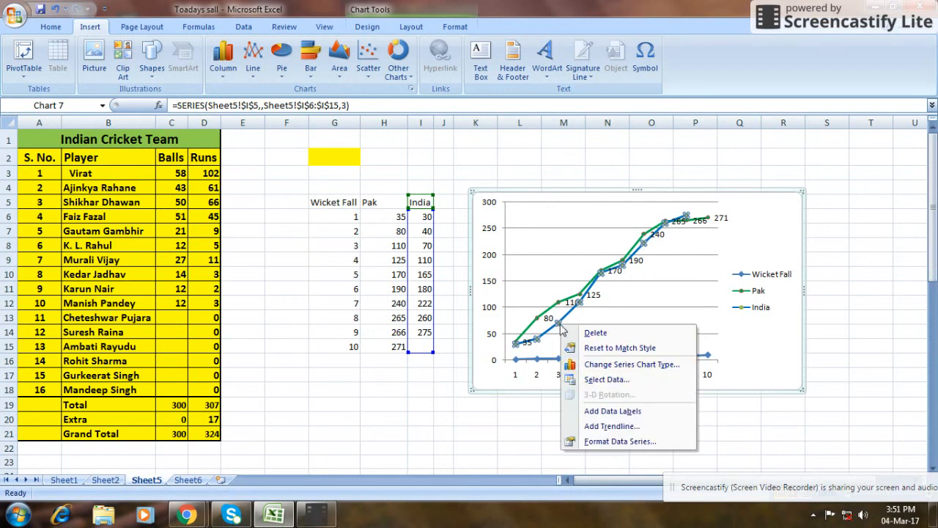
{"action": "left_click", "coordinate": [648, 413]}
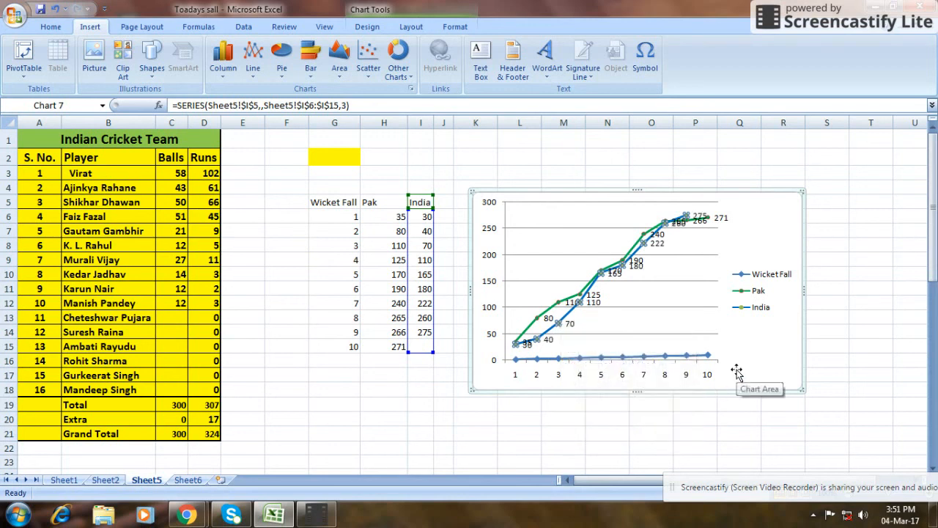
{"action": "left_click", "coordinate": [737, 373]}
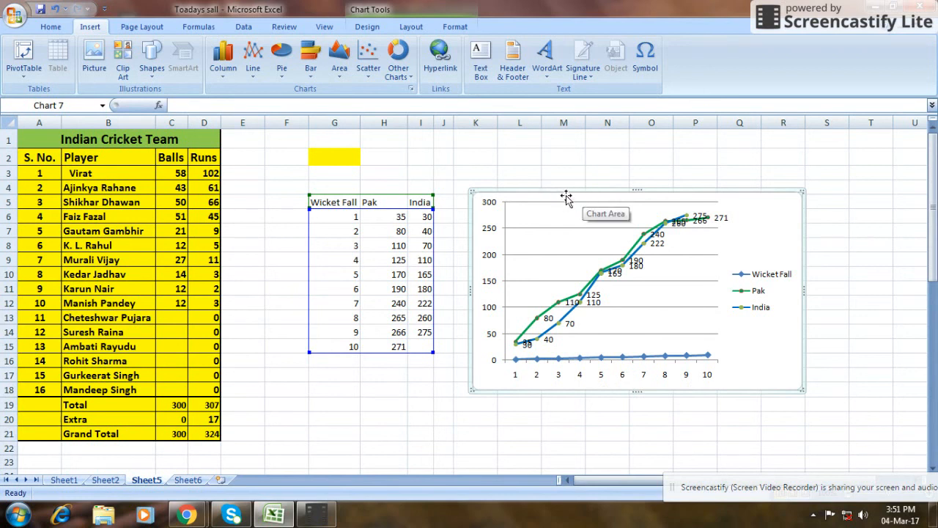
{"action": "left_click", "coordinate": [590, 236]}
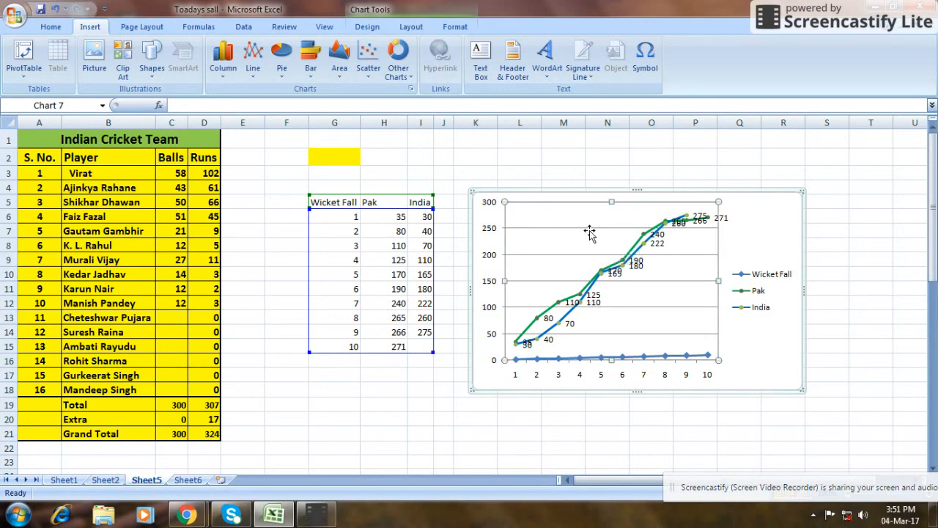
{"action": "left_click", "coordinate": [752, 203]}
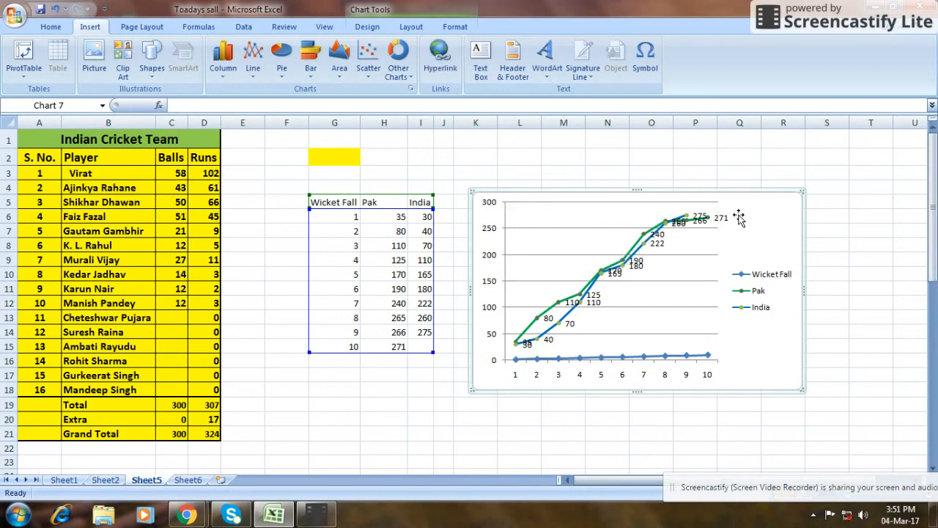
{"action": "right_click", "coordinate": [738, 217]}
{"action": "key", "text": "Escape"}
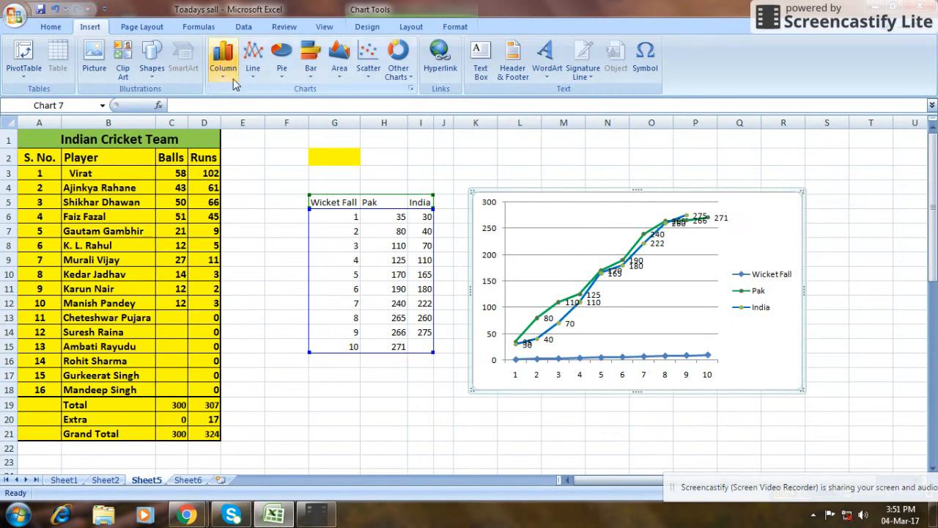
{"action": "left_click", "coordinate": [253, 58]}
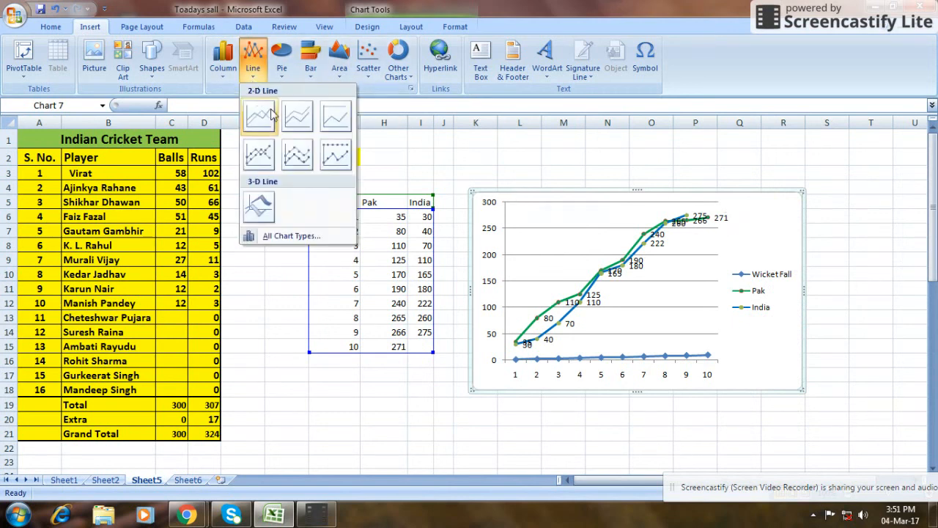
{"action": "right_click", "coordinate": [698, 275]}
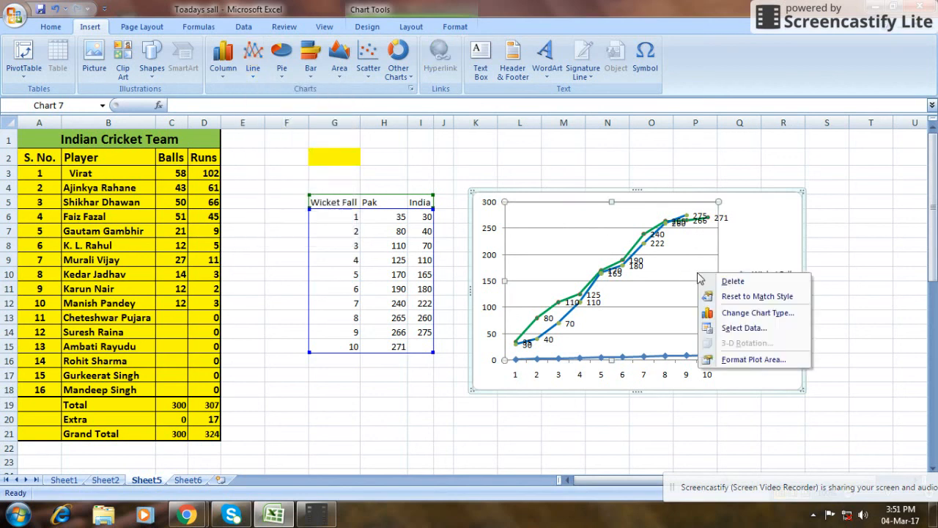
{"action": "left_click", "coordinate": [755, 359]}
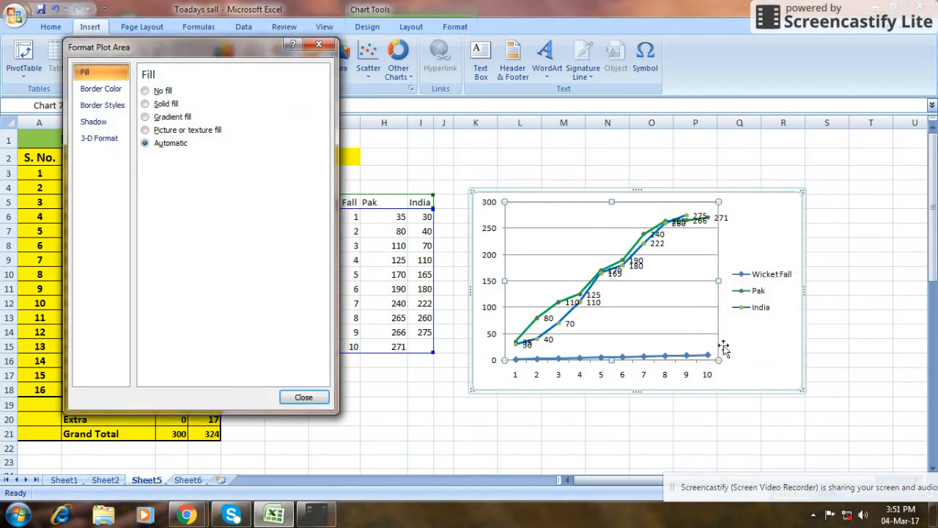
{"action": "left_click", "coordinate": [304, 398]}
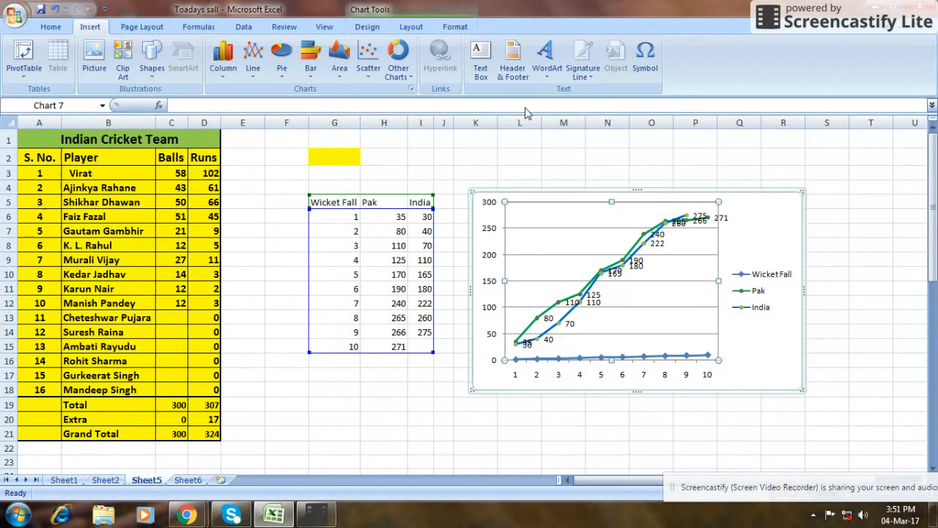
{"action": "left_click", "coordinate": [369, 69]}
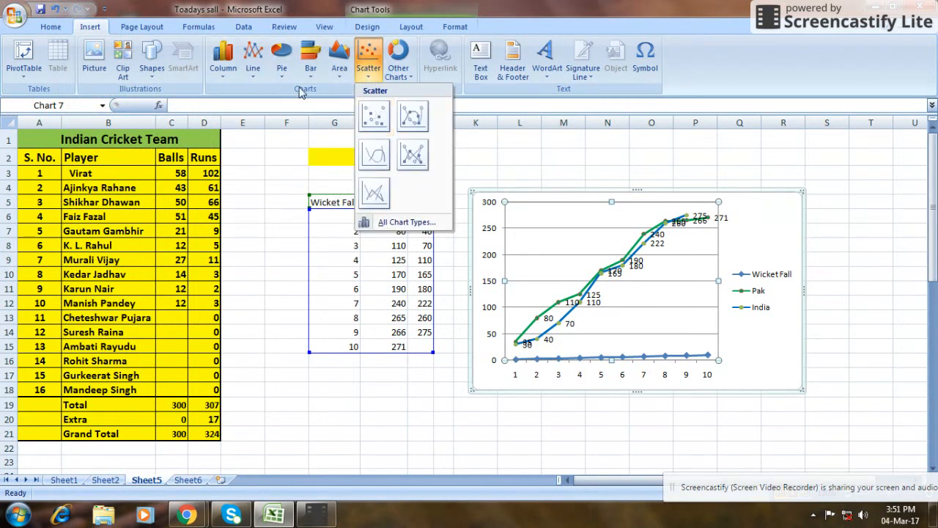
{"action": "left_click", "coordinate": [255, 74]}
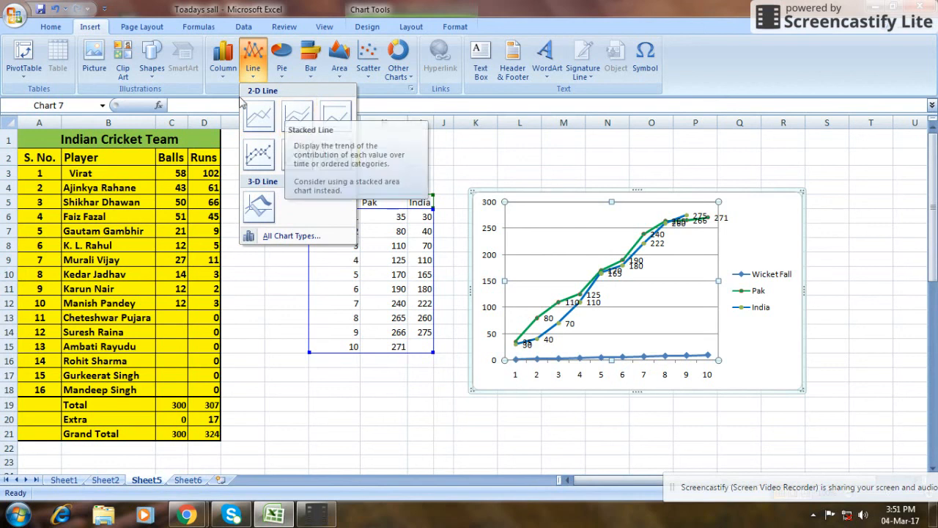
{"action": "left_click", "coordinate": [567, 271]}
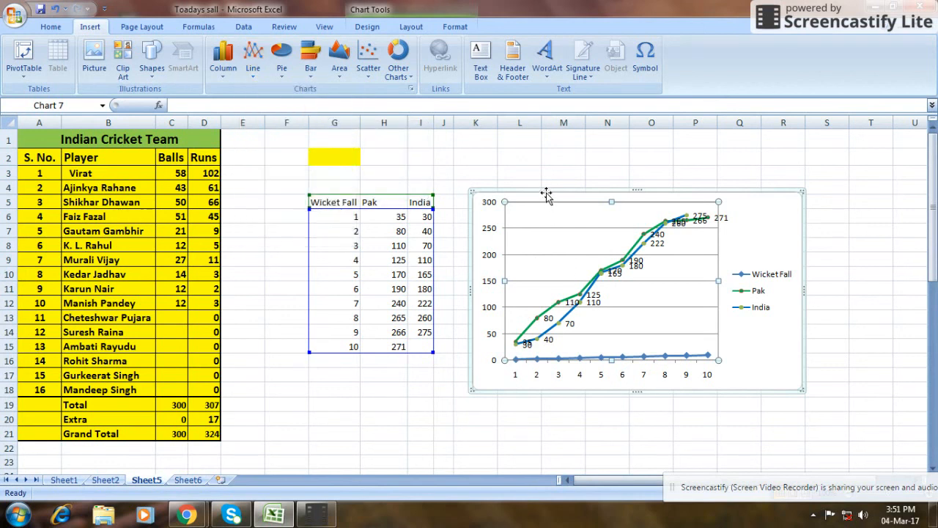
Make the line chart taller by extending its upper edge to the top of row 3.
{"action": "left_click", "coordinate": [546, 194]}
{"action": "left_click_drag", "start_coordinate": [635, 191], "coordinate": [639, 163]}
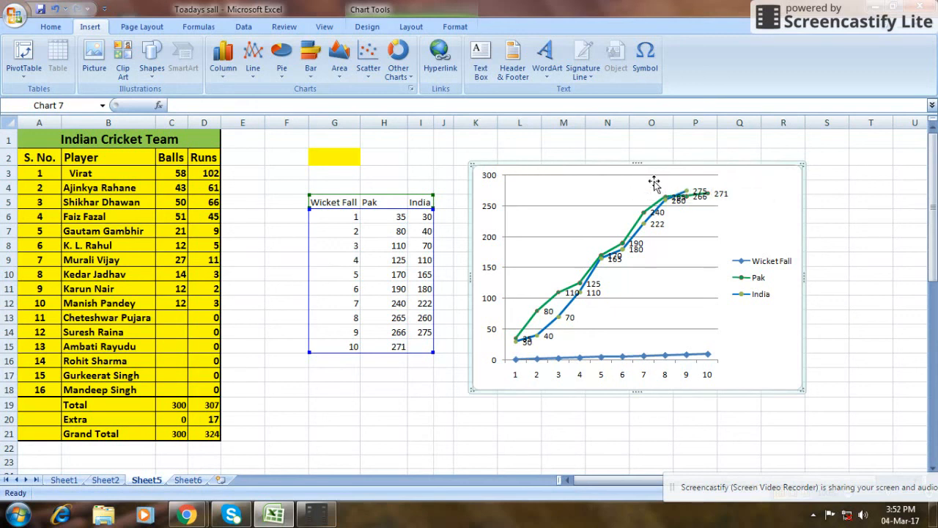